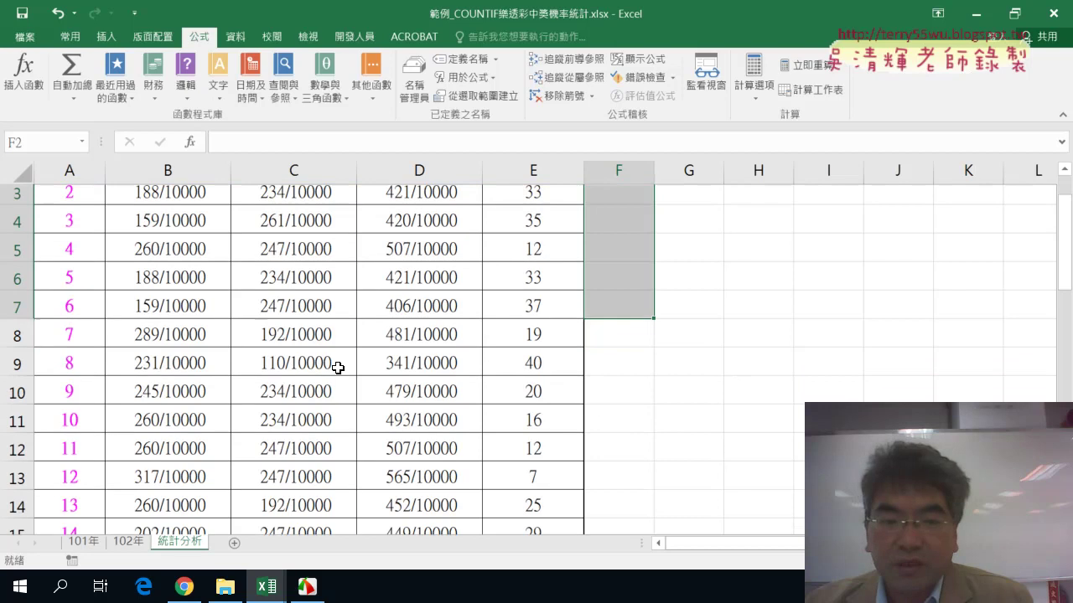
pyautogui.scroll(-1, 340, 363)
# - Fill A13 (number 12, ranked seventh) yellow from Home > Fill Color
pyautogui.click(529, 370)
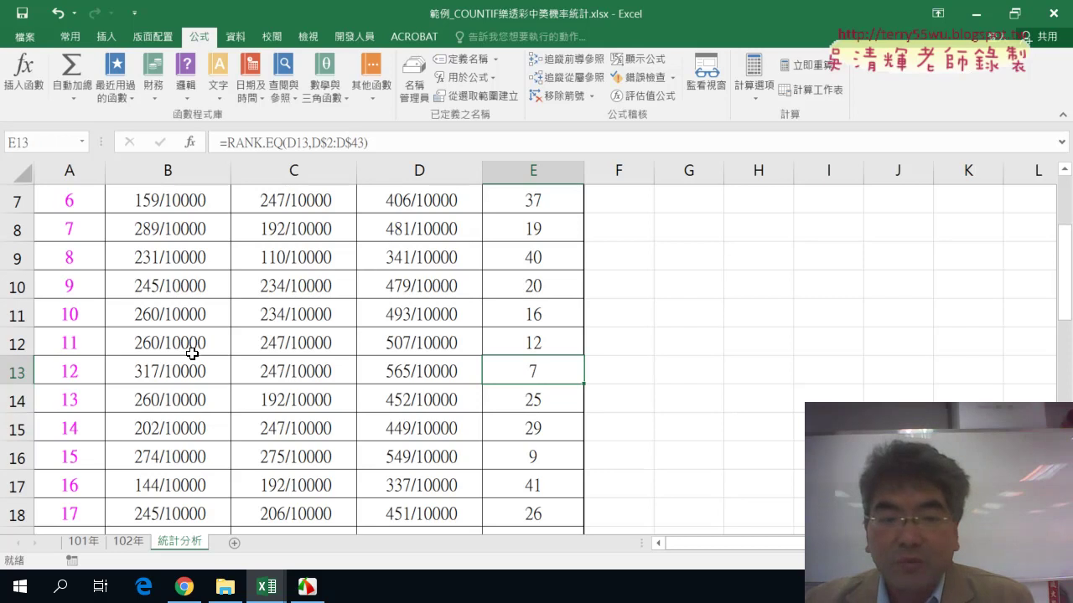
pyautogui.click(70, 366)
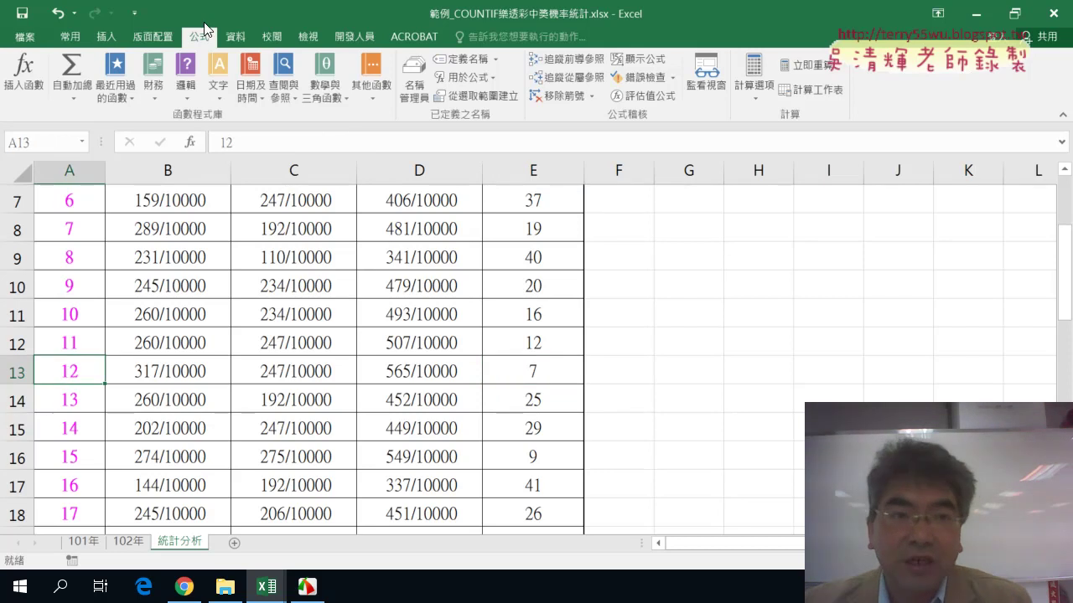
pyautogui.click(70, 37)
pyautogui.click(204, 89)
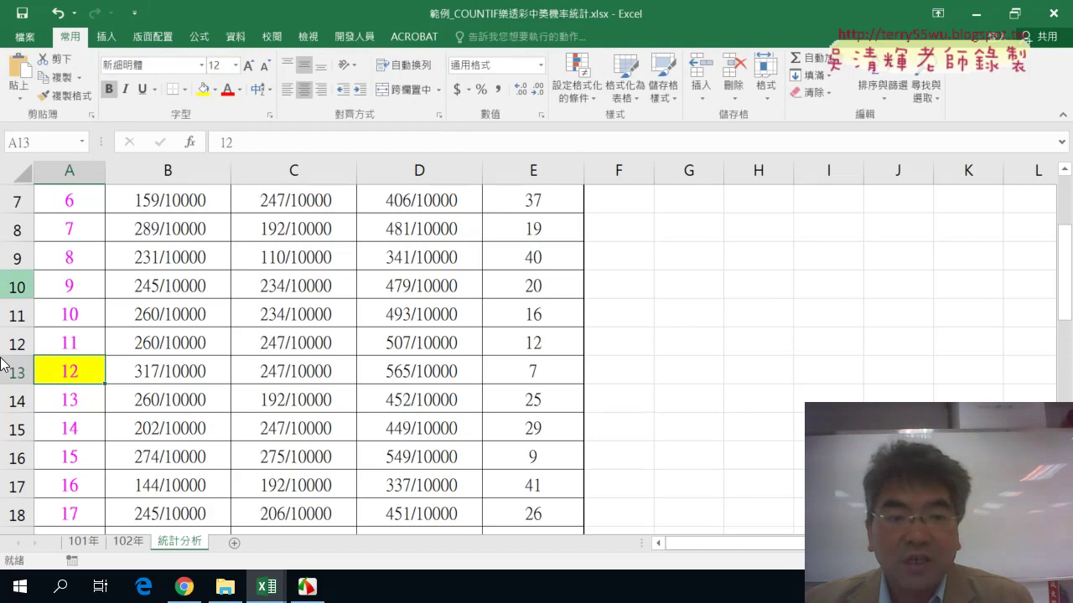
# - Fill A22, A28 and A29 (numbers 21, 27 and 28) yellow as well
pyautogui.scroll(-2, 75, 378)
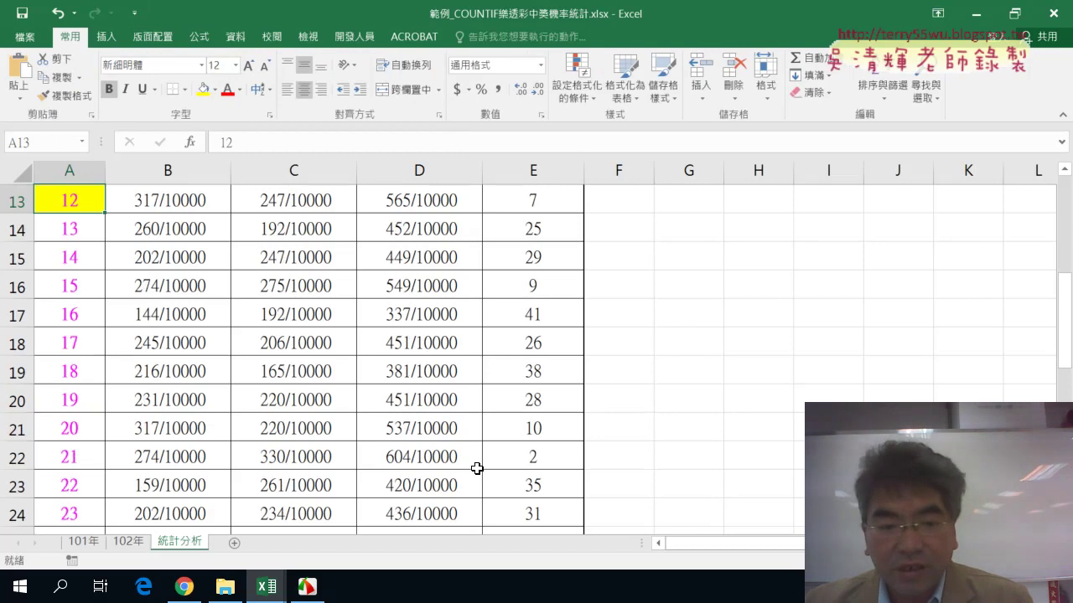
pyautogui.click(80, 457)
pyautogui.click(203, 89)
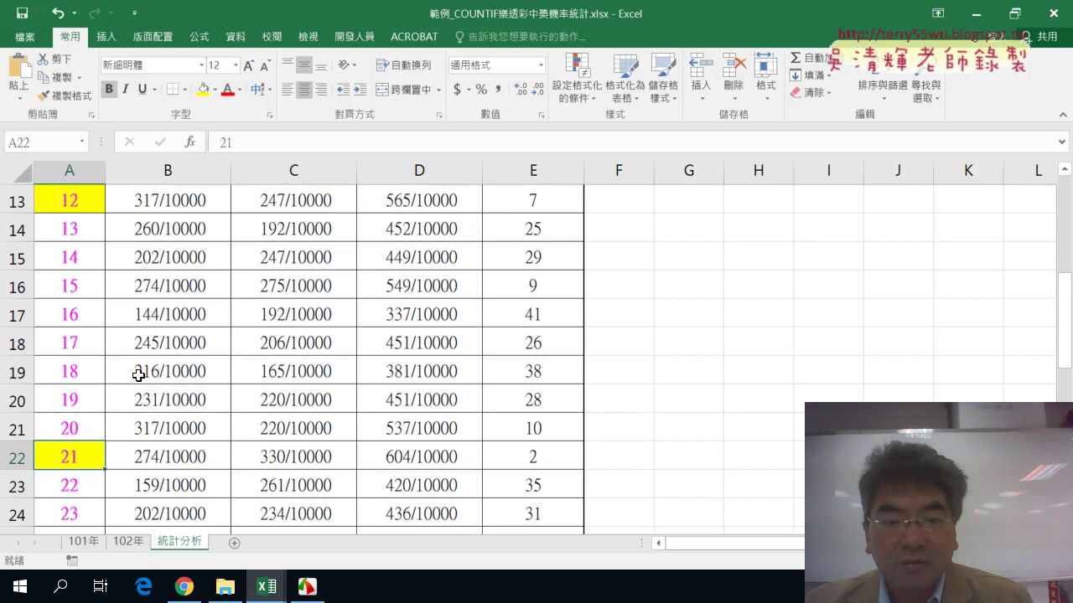
pyautogui.scroll(-2, 491, 497)
pyautogui.click(83, 453)
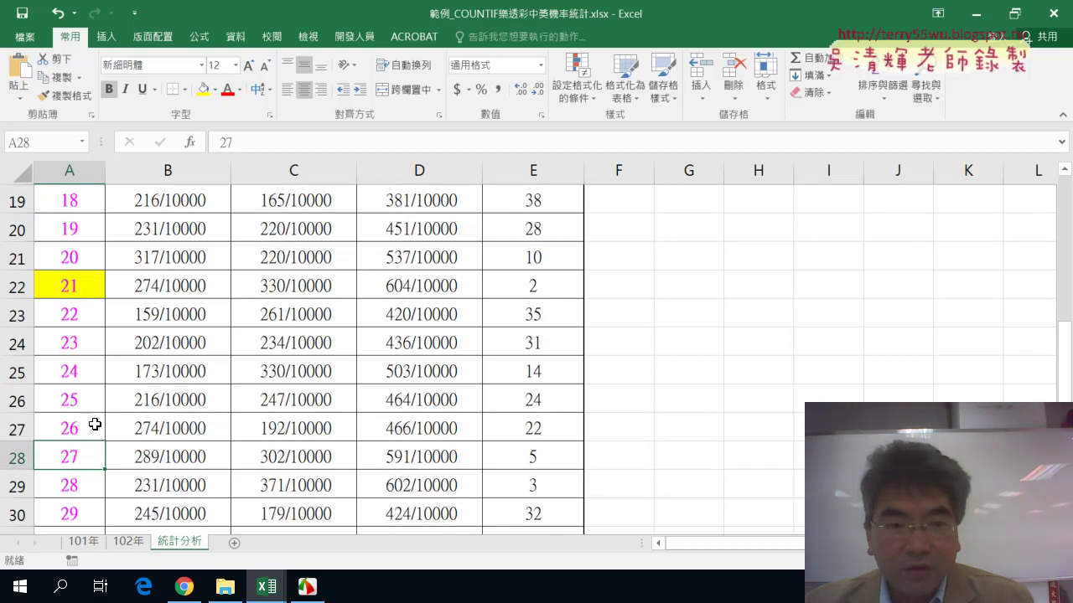
pyautogui.click(203, 89)
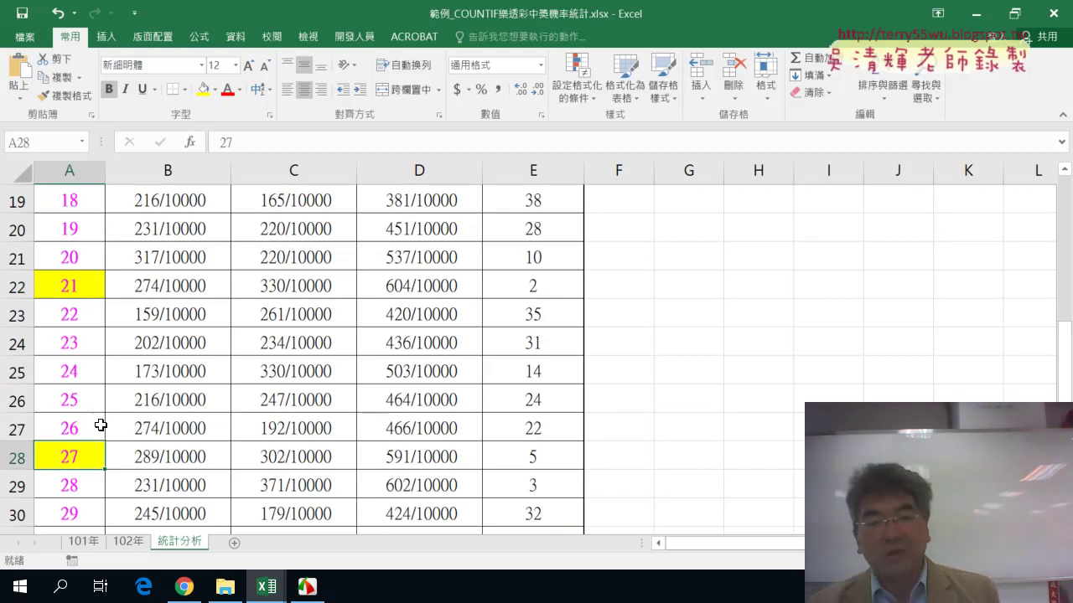
pyautogui.click(69, 481)
pyautogui.click(204, 88)
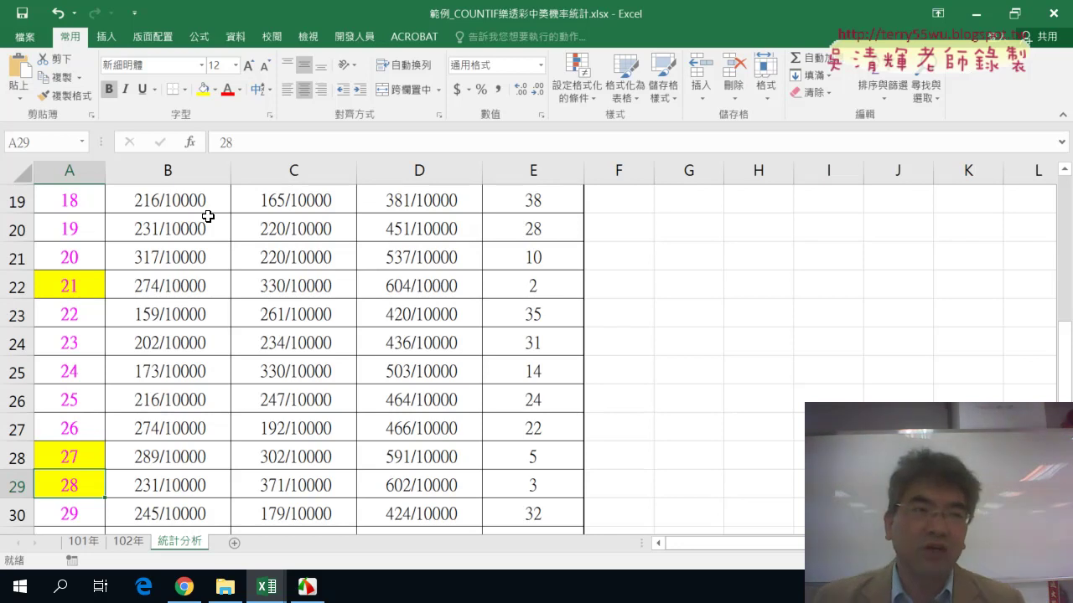
# - Undo the yellow fills on A29, A28, A22 and A13 with Ctrl+Z, returning to the header row
pyautogui.hotkey('ctrl', 'z')
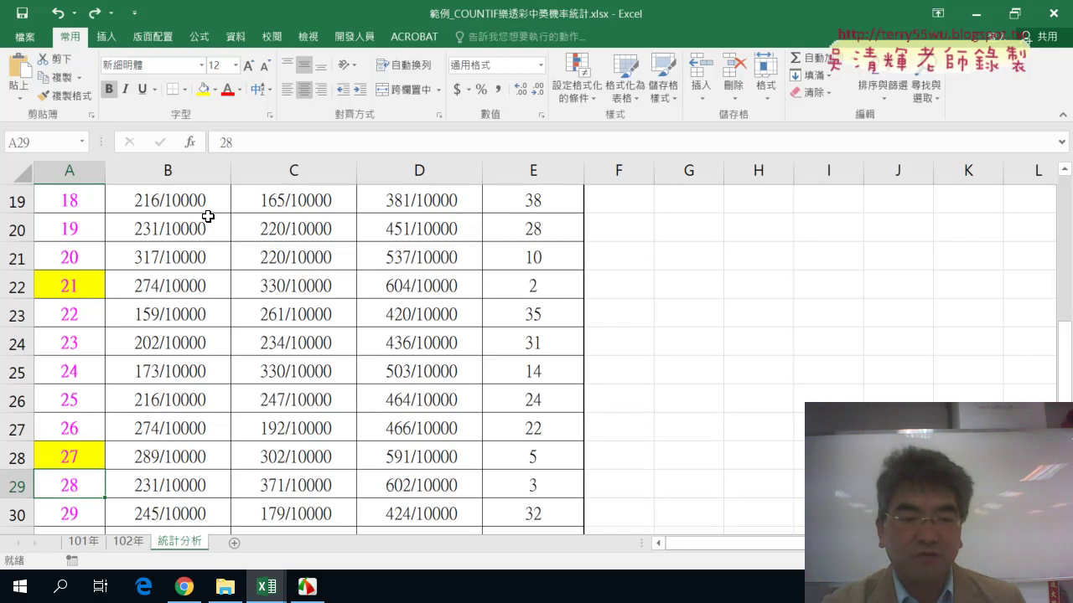
pyautogui.hotkey('ctrl', 'z')
pyautogui.hotkey('ctrl', 'z')
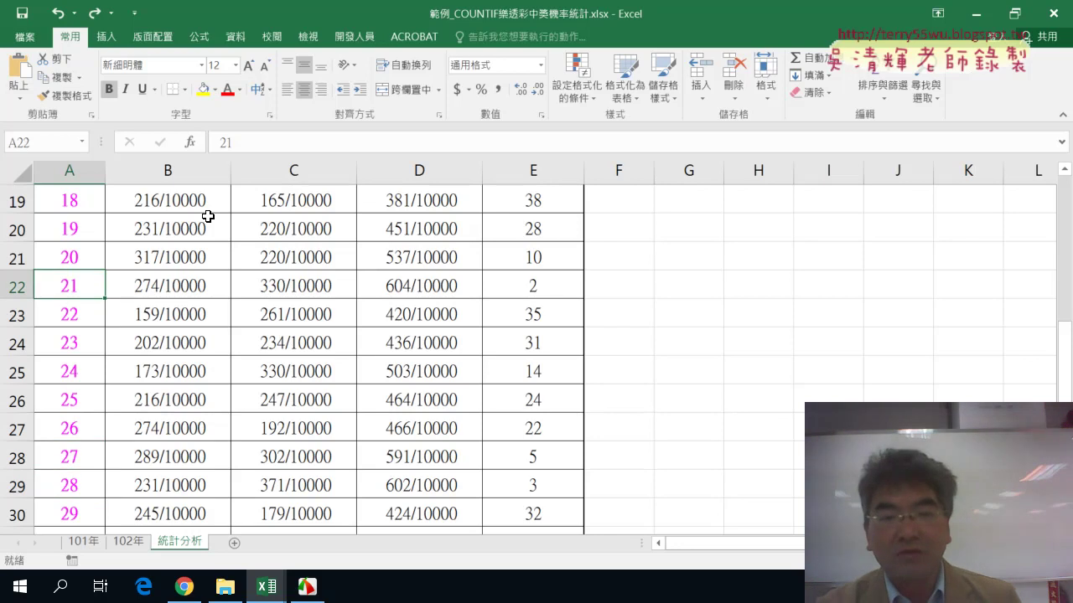
pyautogui.scroll(3, 171, 243)
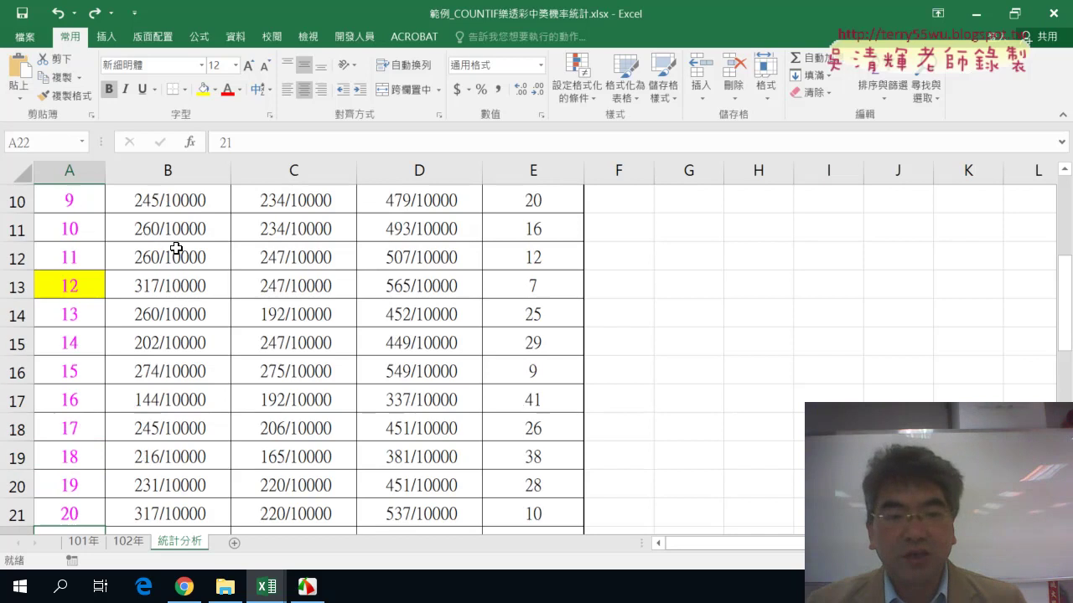
pyautogui.scroll(3, 172, 251)
pyautogui.scroll(-1, 123, 387)
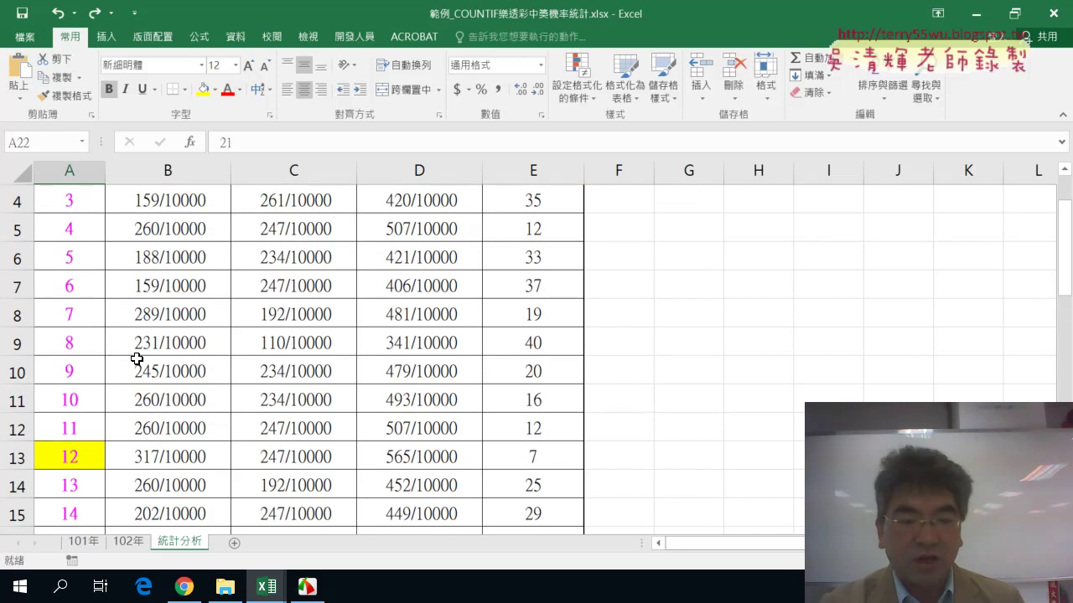
pyautogui.hotkey('ctrl', 'z')
pyautogui.scroll(3, 354, 321)
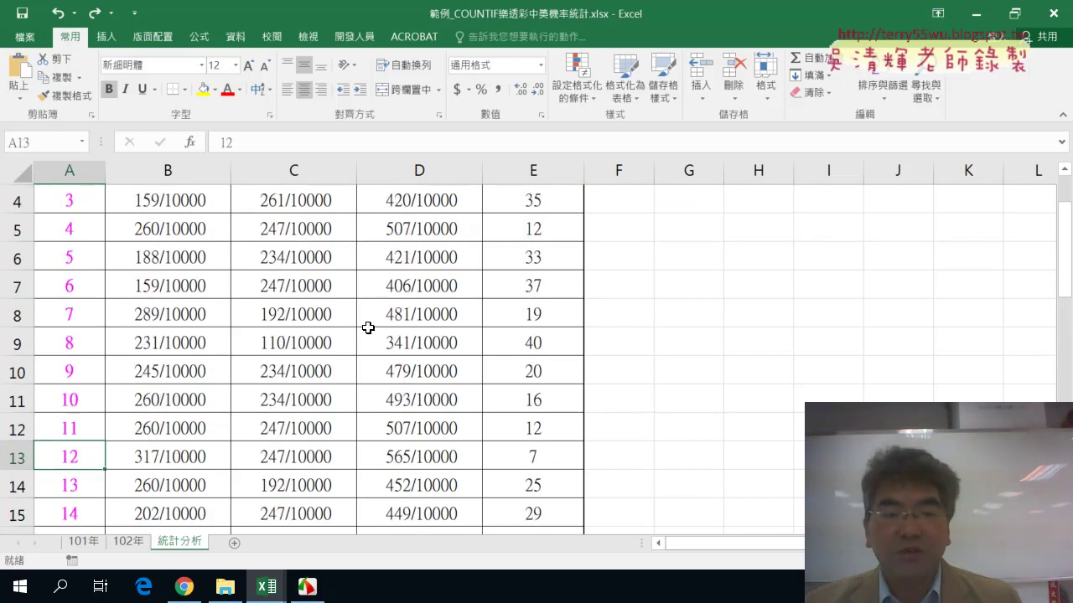
pyautogui.scroll(1, 367, 328)
pyautogui.scroll(1, 374, 327)
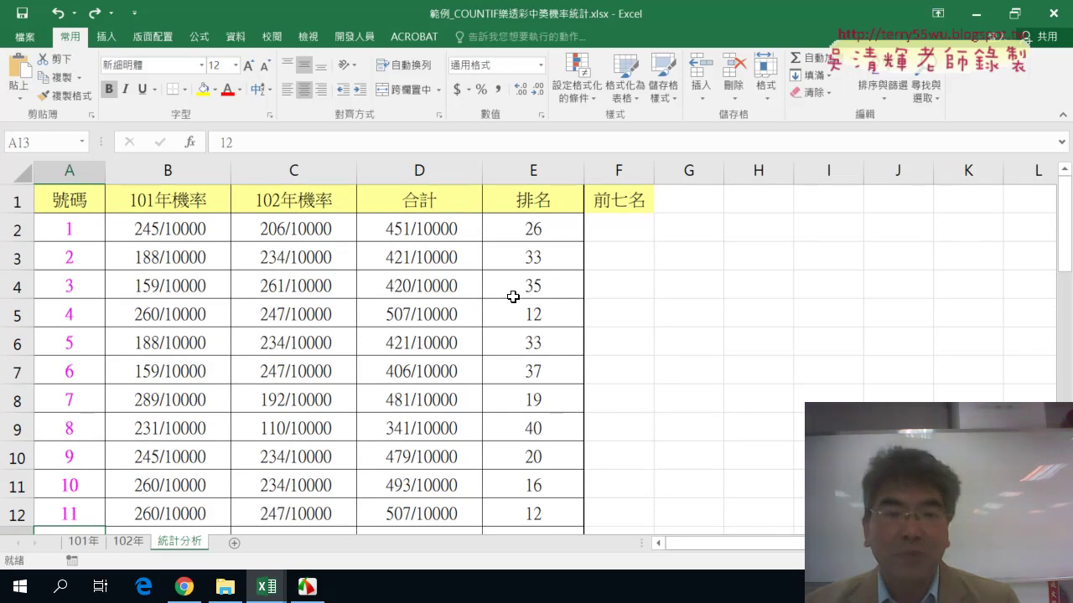
# - Open the Visual Basic editor from the Developer tab and resize its window and project pane
pyautogui.click(354, 37)
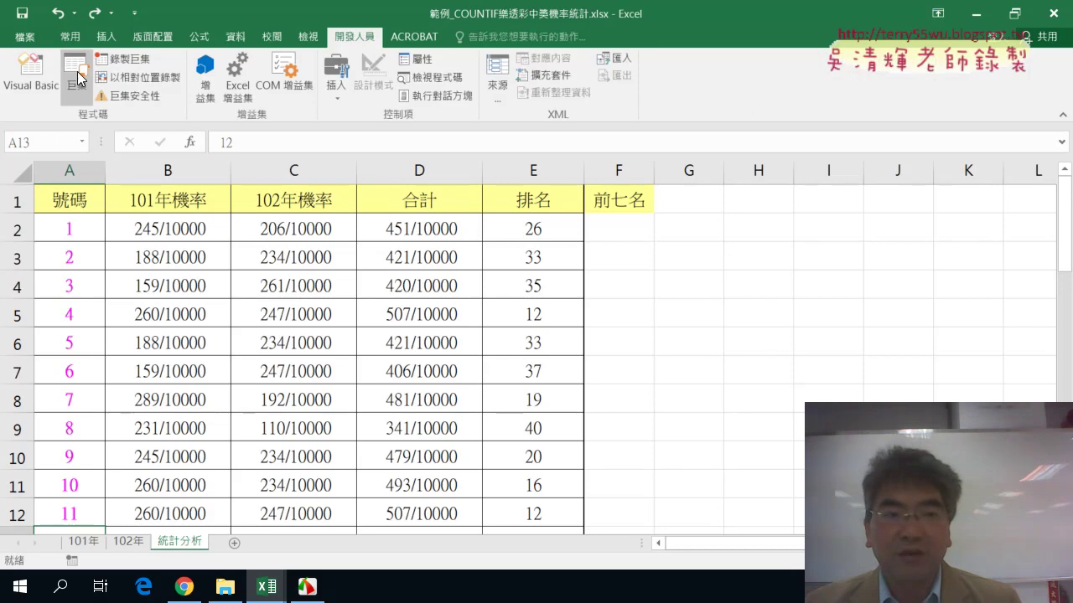
pyautogui.click(31, 74)
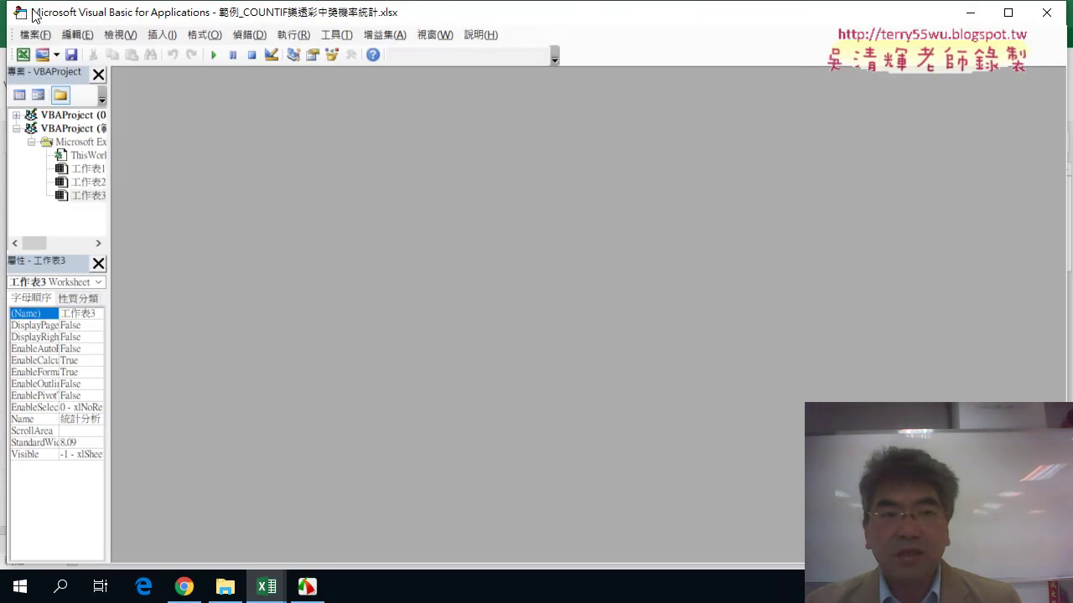
pyautogui.moveTo(35, 17)
pyautogui.mouseDown()
pyautogui.moveTo(373, 135)
pyautogui.moveTo(423, 96)
pyautogui.mouseUp()
pyautogui.moveTo(435, 202); pyautogui.dragTo(569, 211)
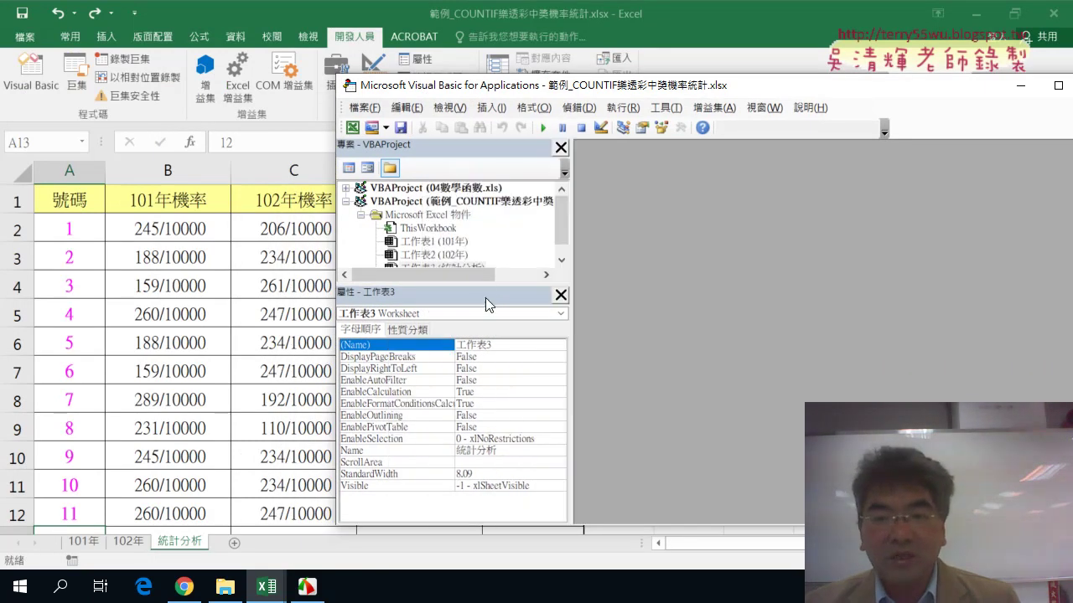
pyautogui.moveTo(485, 289); pyautogui.dragTo(478, 377)
# - Insert a new Module1 into the workbook project and maximize its code window
pyautogui.rightClick(432, 268)
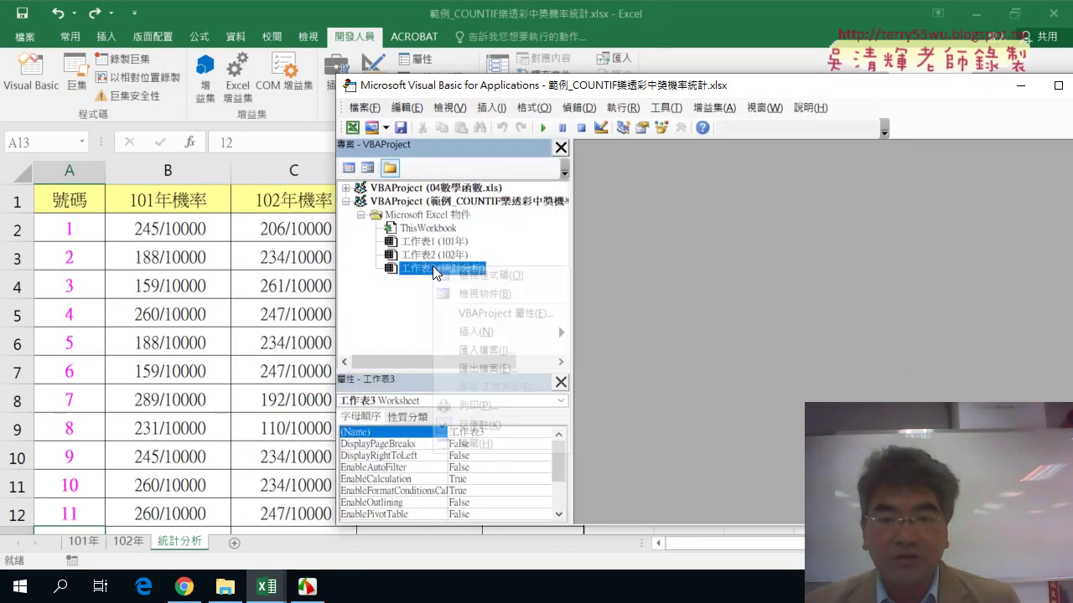
pyautogui.moveTo(486, 332)
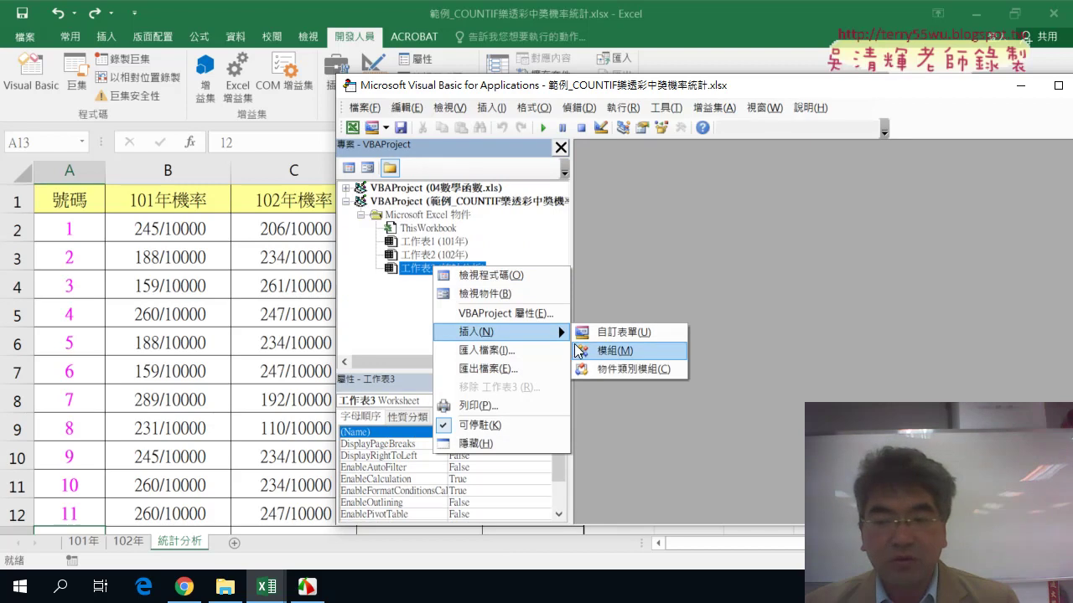
pyautogui.click(599, 358)
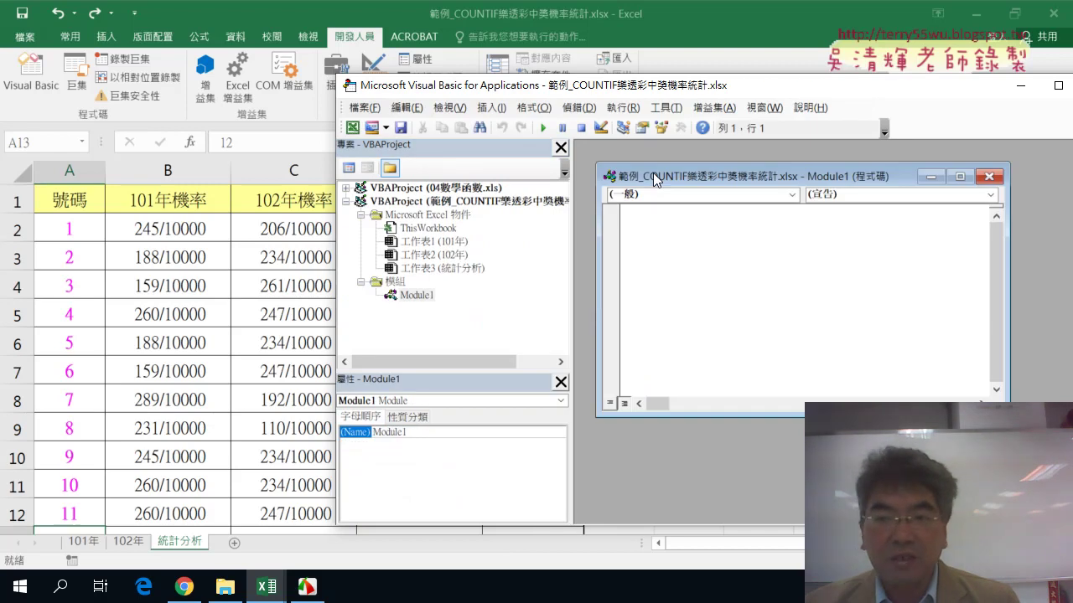
pyautogui.doubleClick(654, 178)
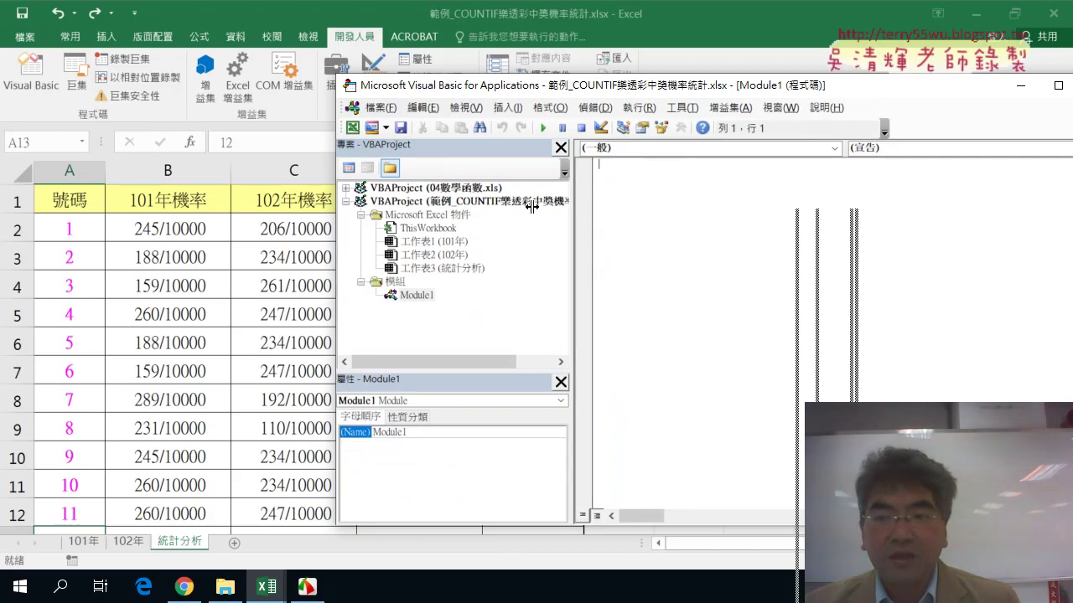
pyautogui.moveTo(569, 204); pyautogui.dragTo(533, 204)
# - Add a Public Sub procedure named 格式化 to Module1 via Insert > Procedure
pyautogui.click(524, 102)
pyautogui.click(523, 125)
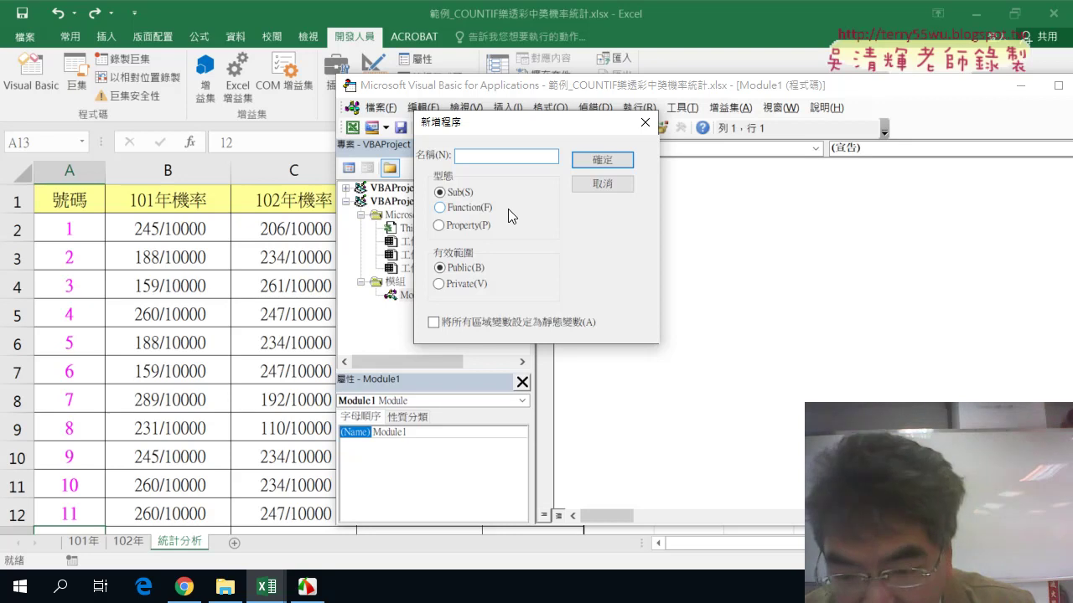
pyautogui.write('ㄍㄜ')
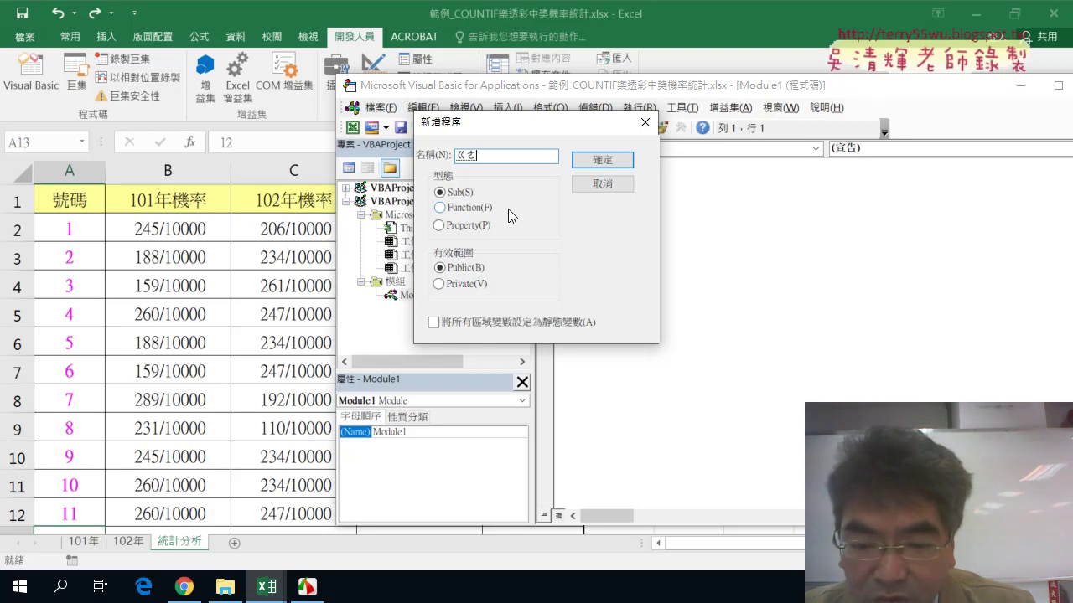
pyautogui.write('格')
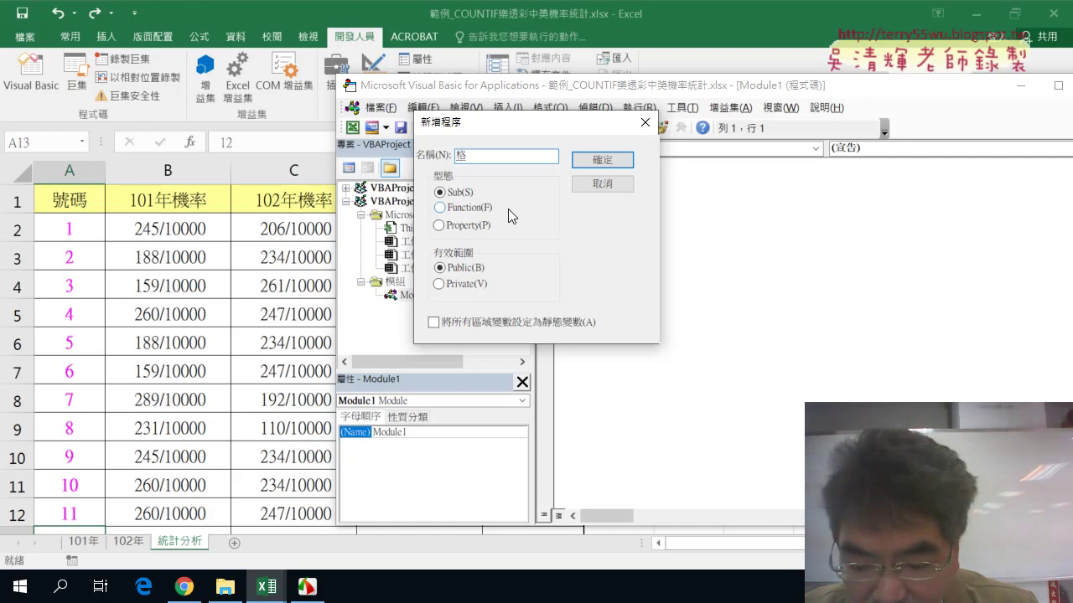
pyautogui.write('ㄕ')
pyautogui.write('式')
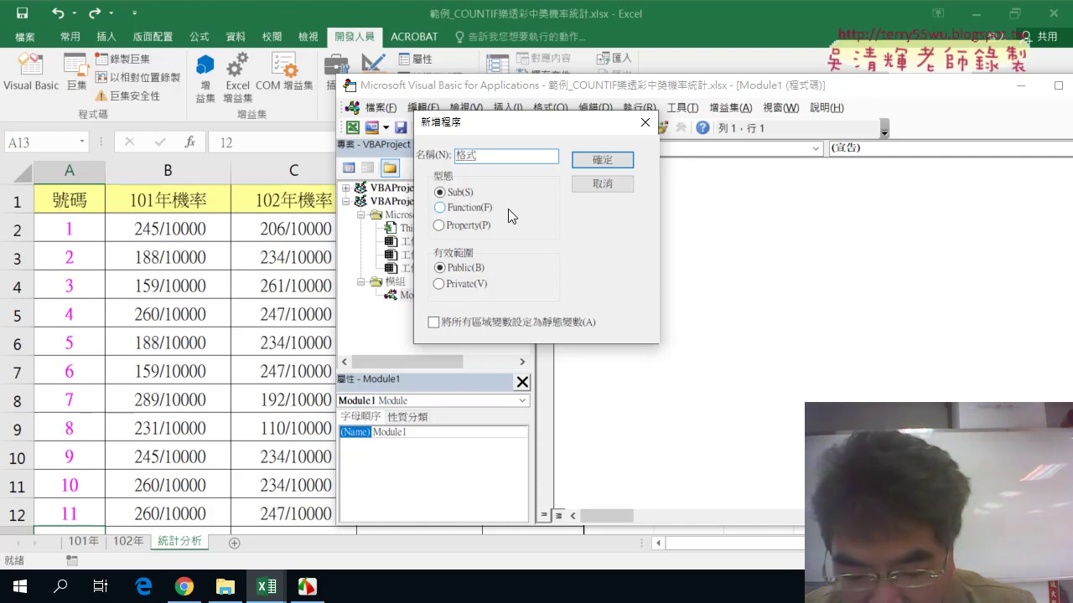
pyautogui.write('化')
pyautogui.press('Return')
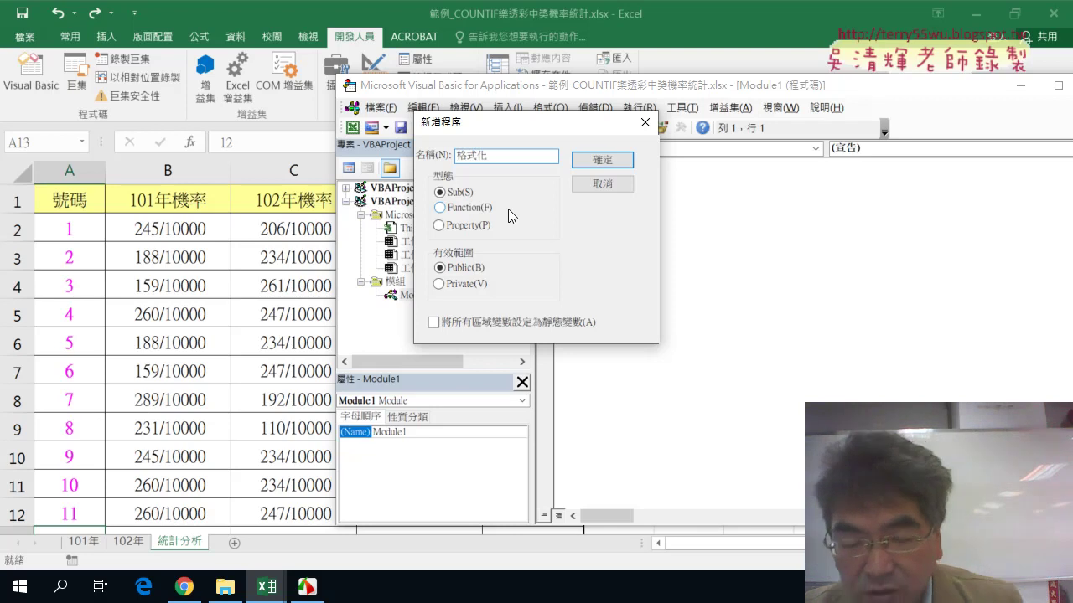
pyautogui.click(616, 162)
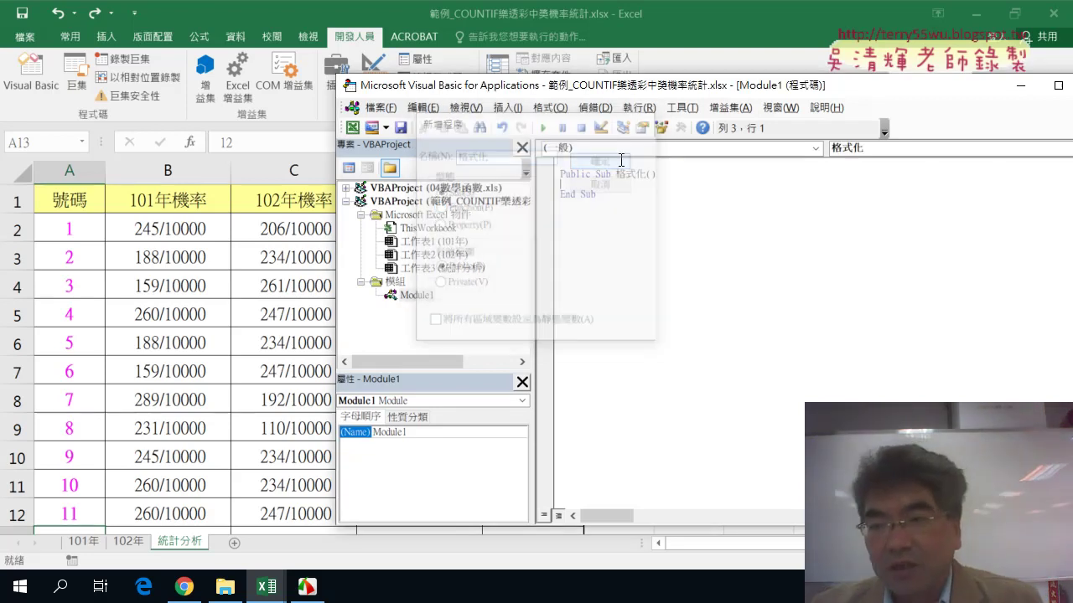
pyautogui.click(681, 108)
# - Set the code font size to 12 in Editor Format options and move the editor aside
pyautogui.click(699, 184)
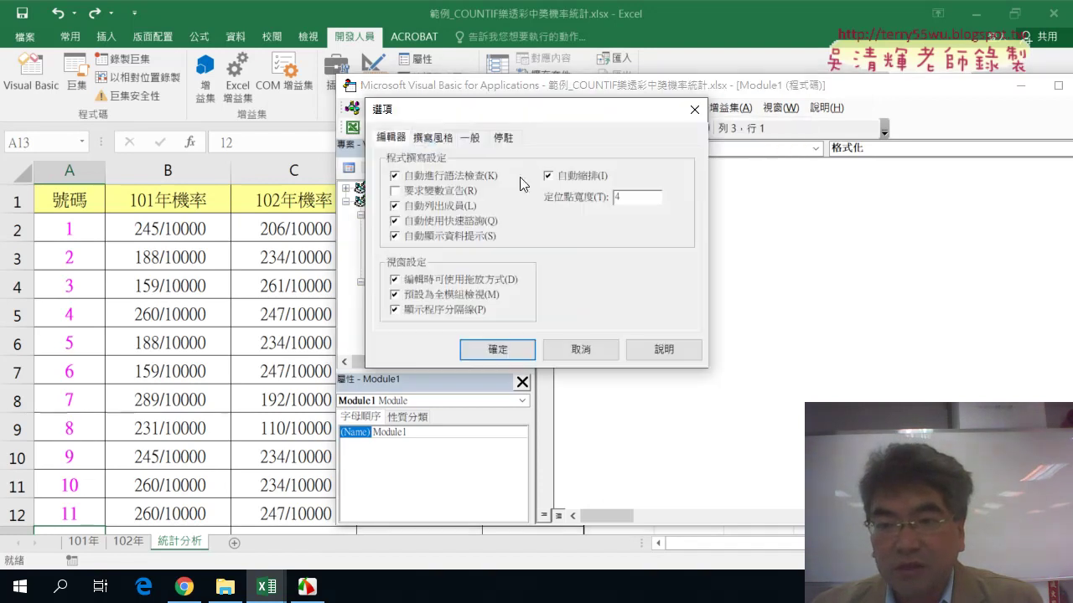
pyautogui.click(428, 140)
pyautogui.click(617, 210)
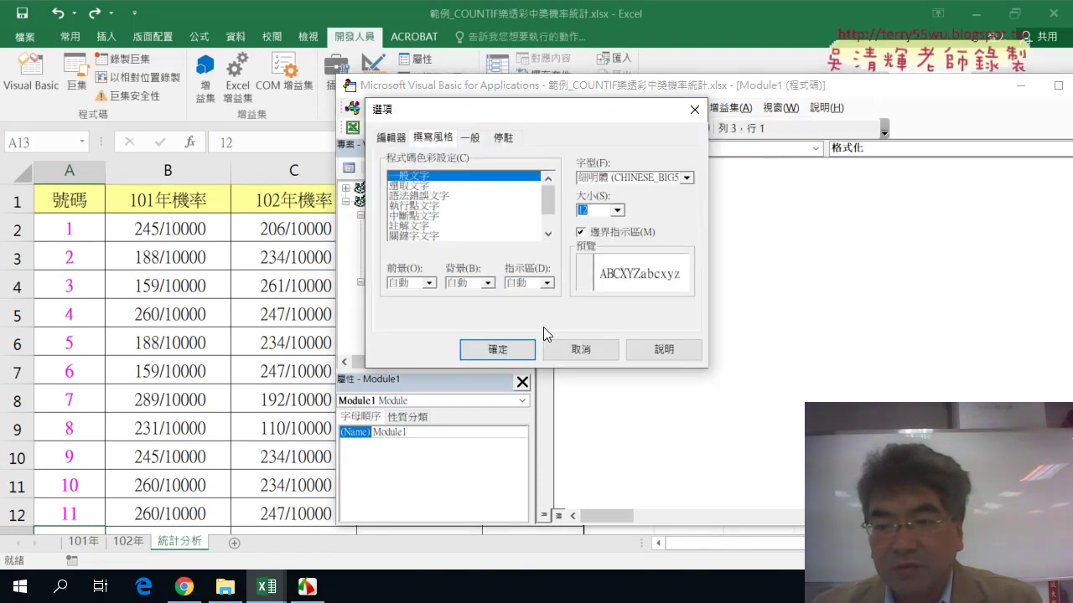
pyautogui.click(508, 350)
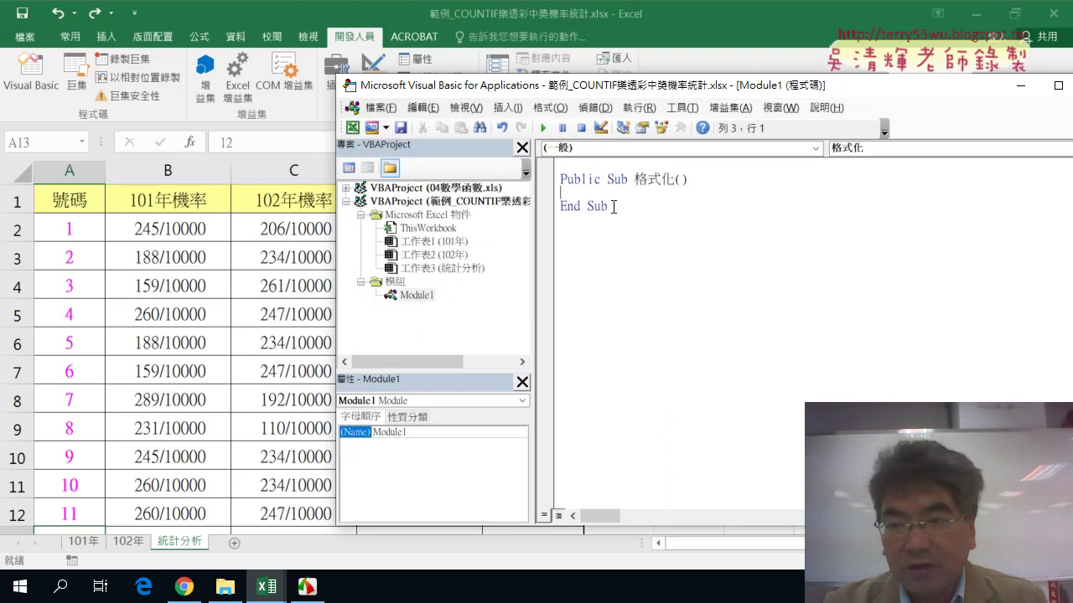
pyautogui.press('Tab')
pyautogui.moveTo(533, 235); pyautogui.dragTo(459, 233)
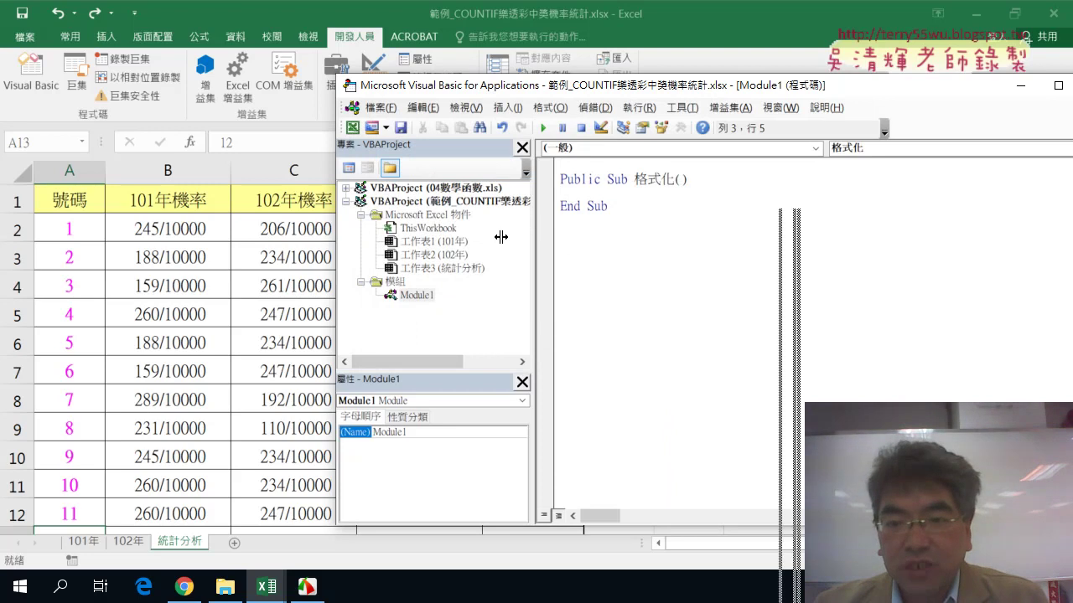
pyautogui.moveTo(488, 90); pyautogui.dragTo(742, 94)
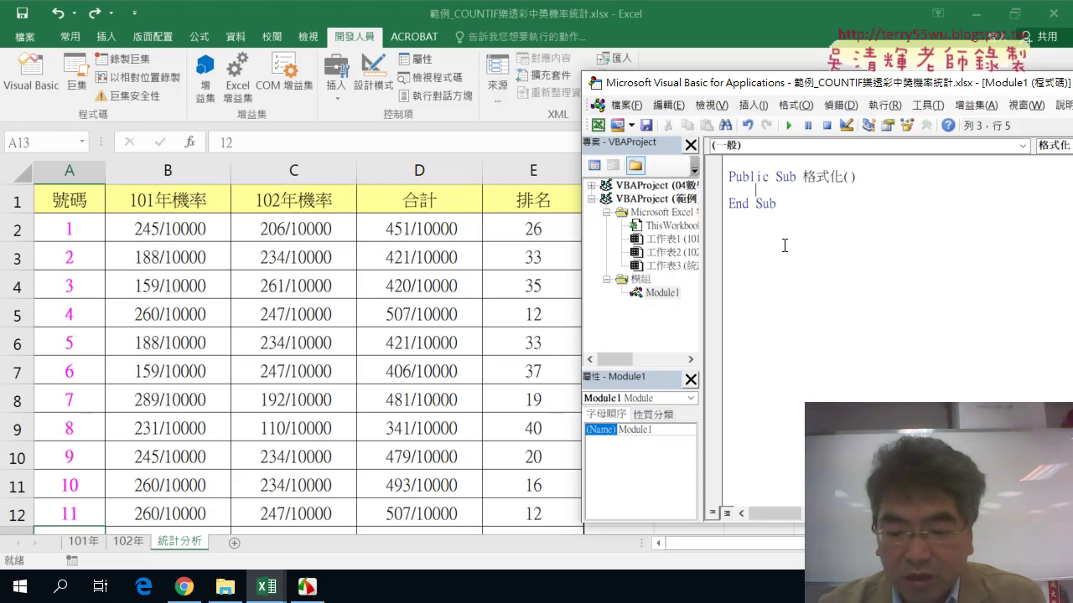
# - Write a For i = 2 To 43 … Next loop inside 格式化
pyautogui.write('for')
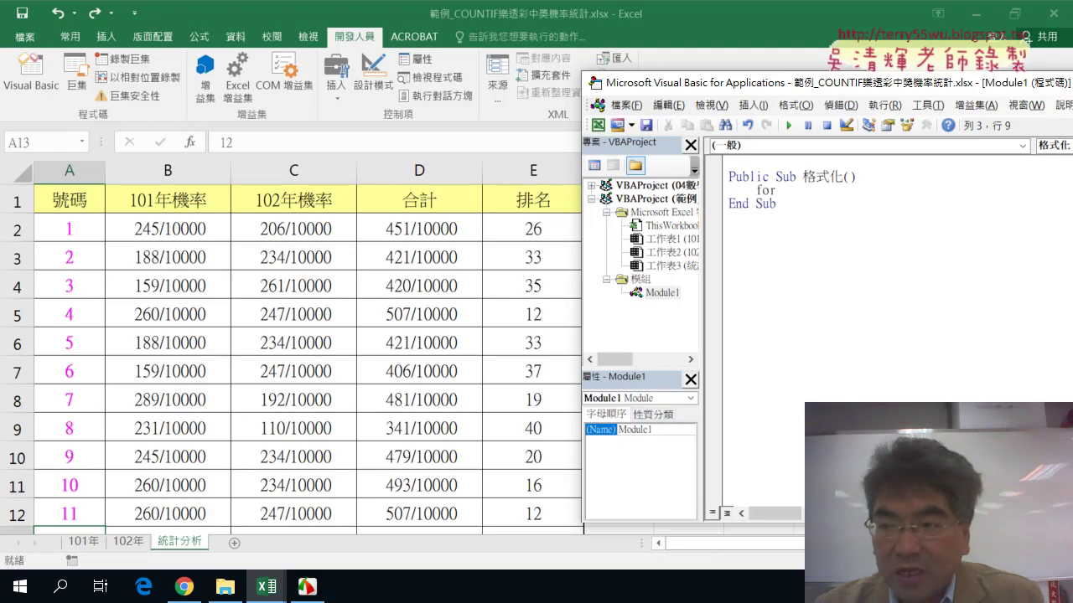
pyautogui.write(' i=')
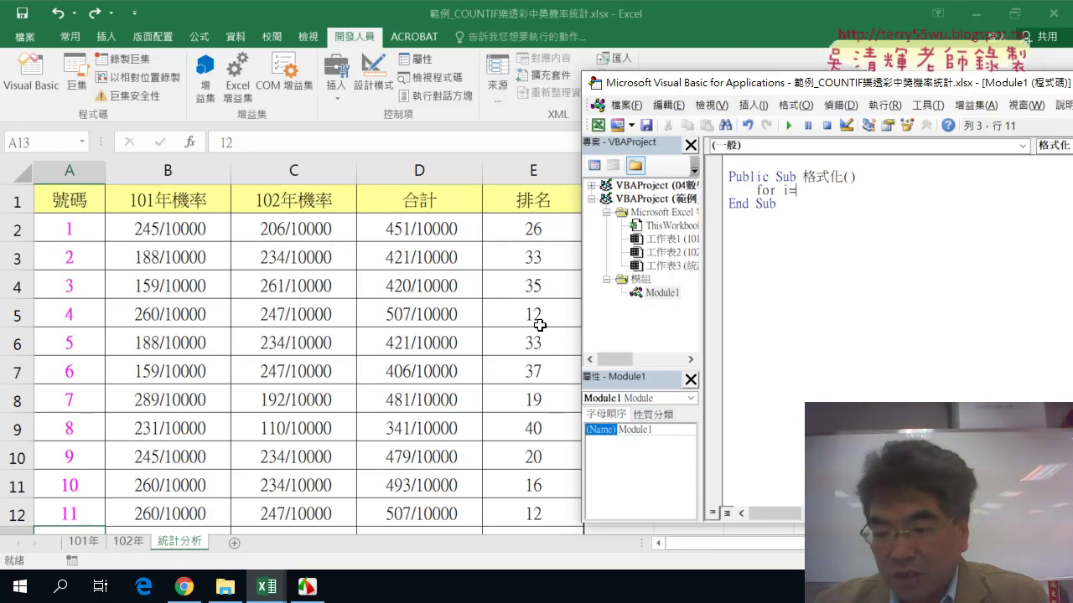
pyautogui.write('2 to 4')
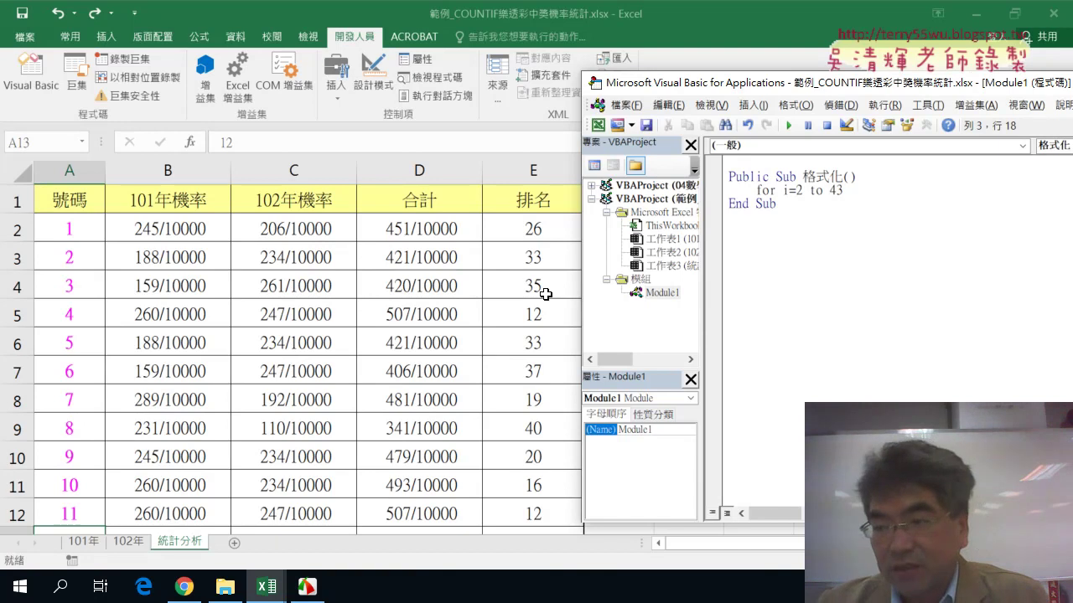
pyautogui.write('3')
pyautogui.press('Return')
pyautogui.press('Return')
pyautogui.write('ne')
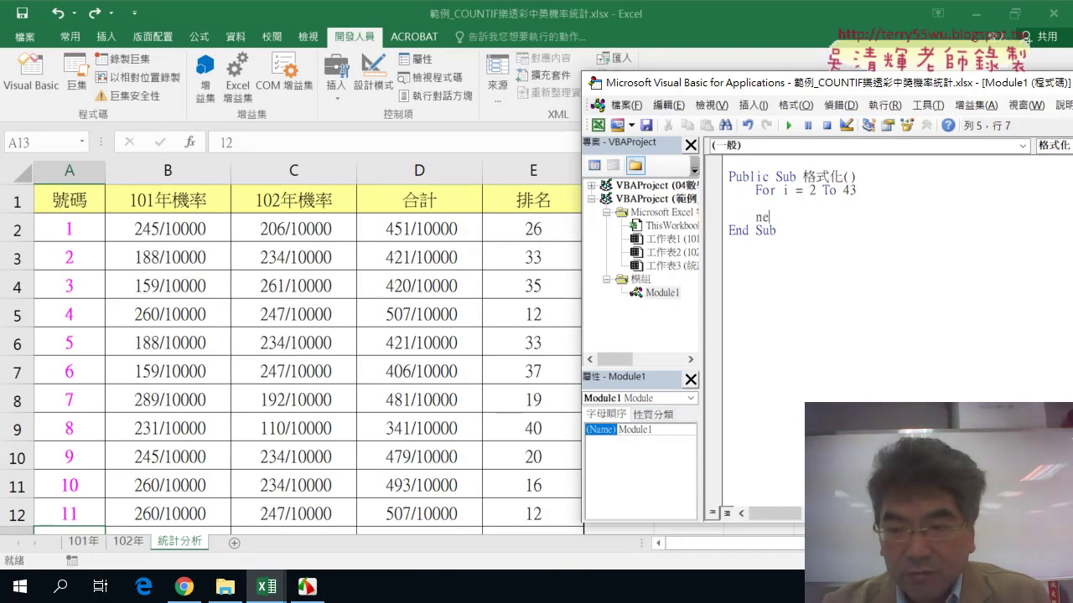
pyautogui.write('xt')
pyautogui.press('Up')
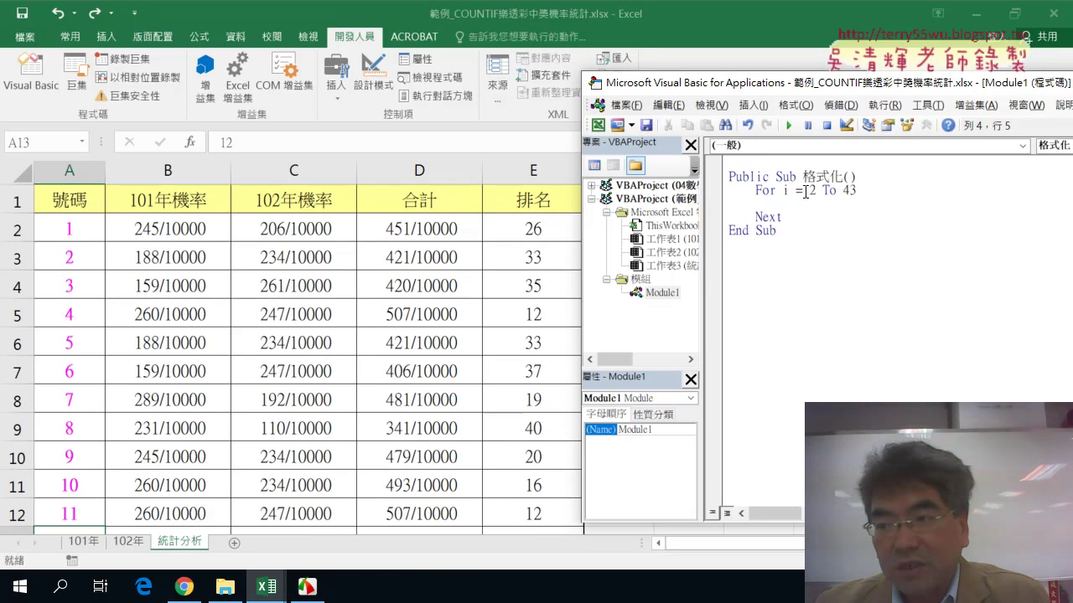
pyautogui.moveTo(802, 190); pyautogui.dragTo(867, 190)
pyautogui.press('Down')
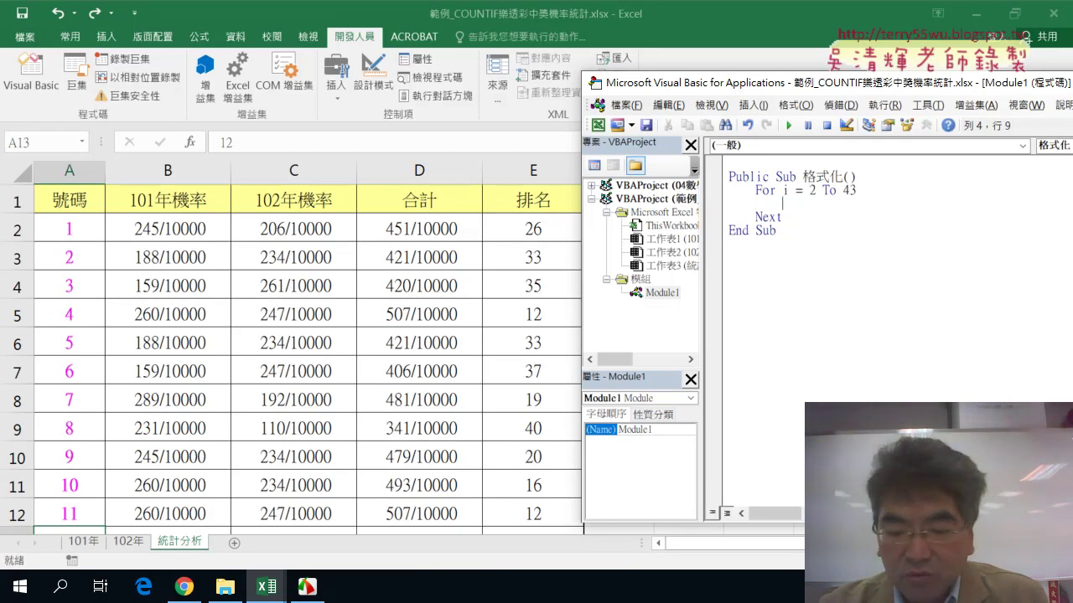
# - Type If Cells(i, "E") <= 7 Then inside the loop and begin the End If line
pyautogui.write('if ')
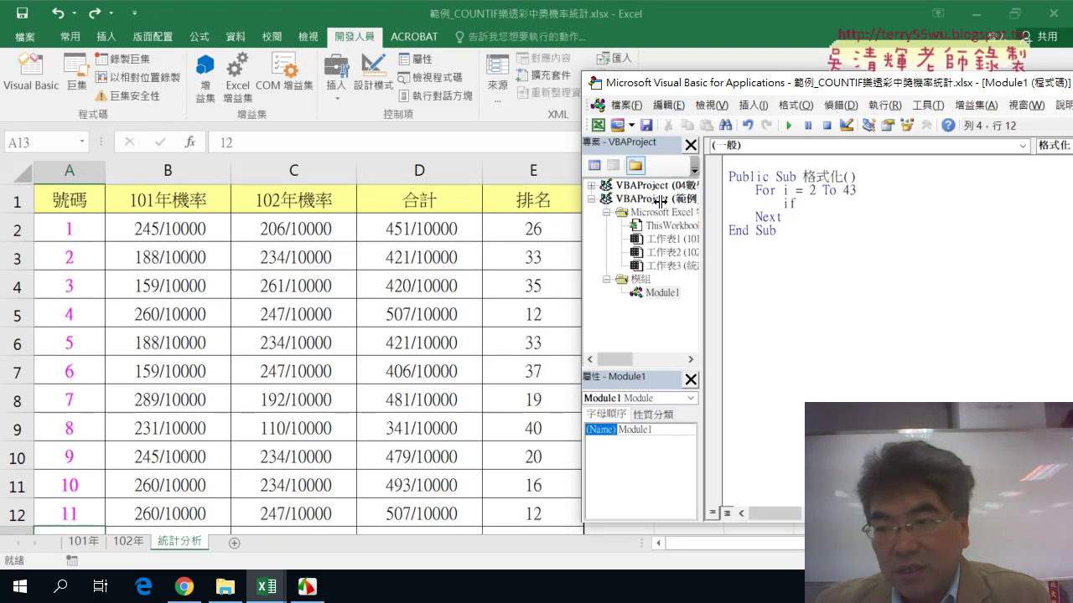
pyautogui.write('ce')
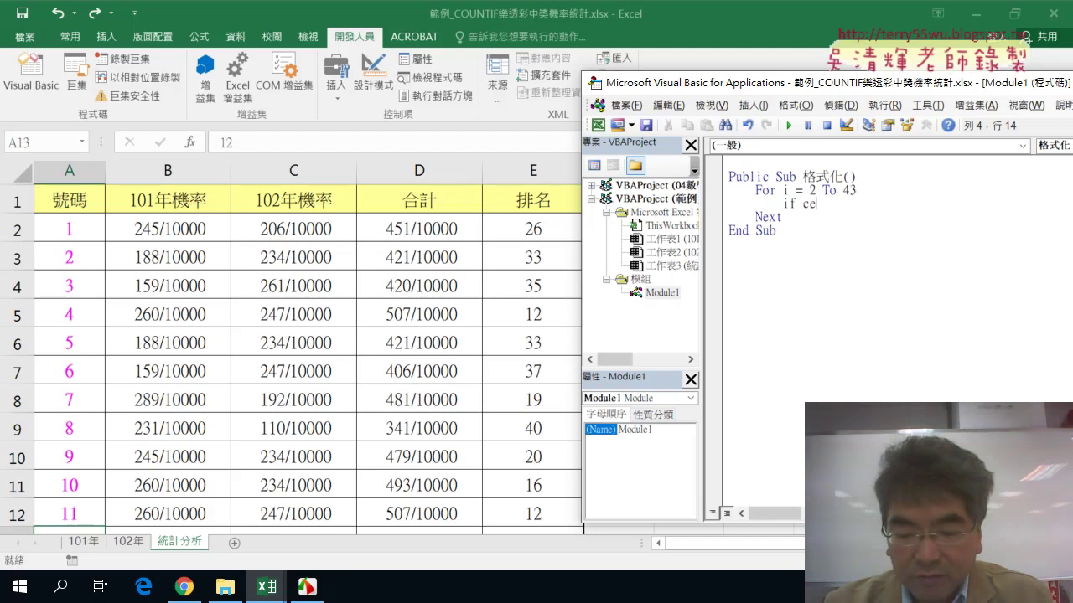
pyautogui.write('lls(i')
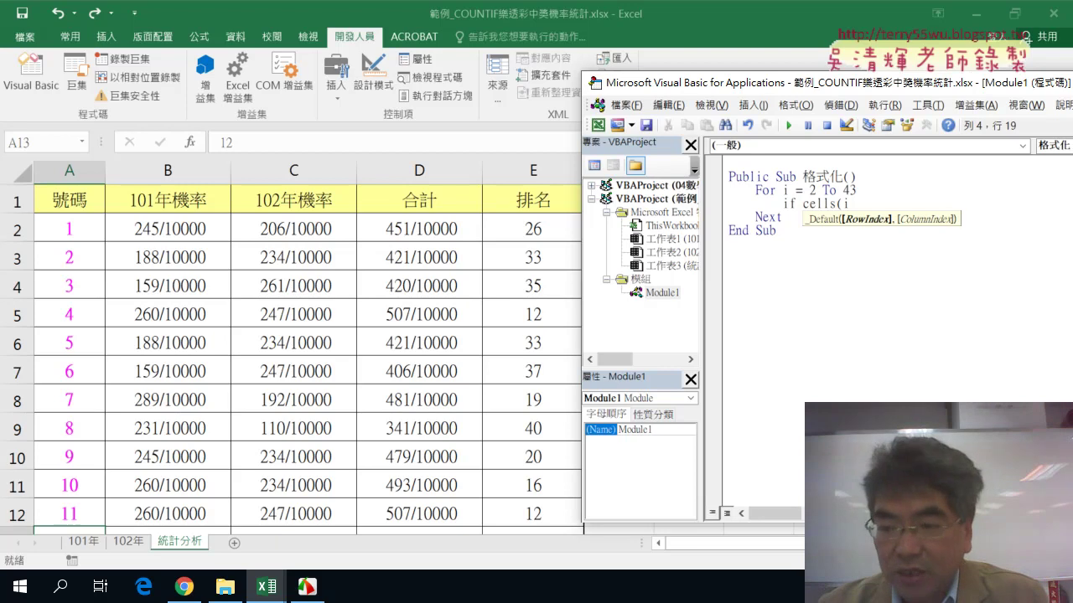
pyautogui.write(',"E')
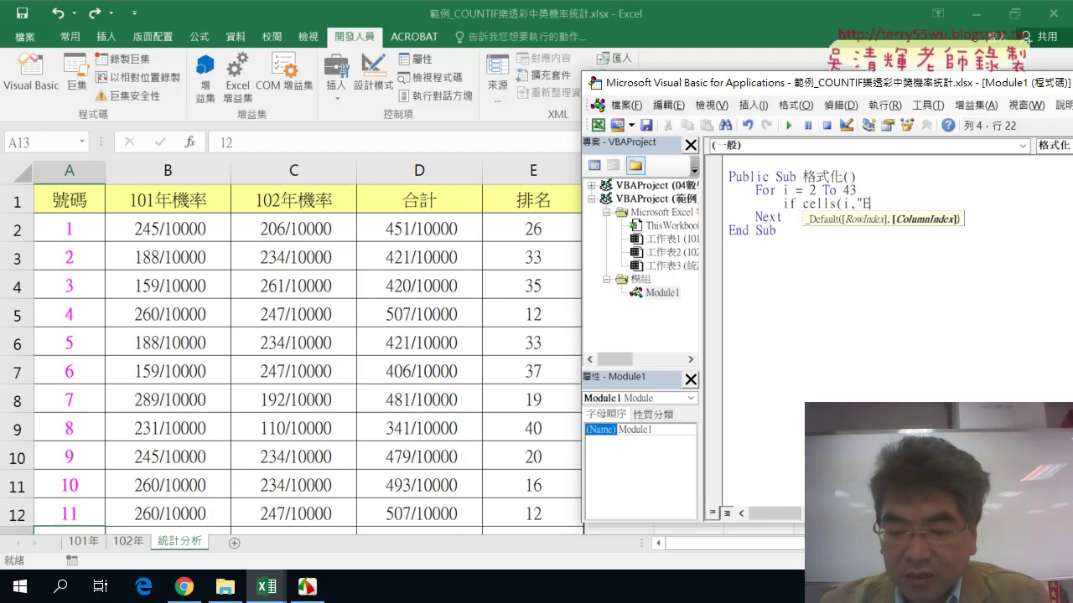
pyautogui.write('")<=')
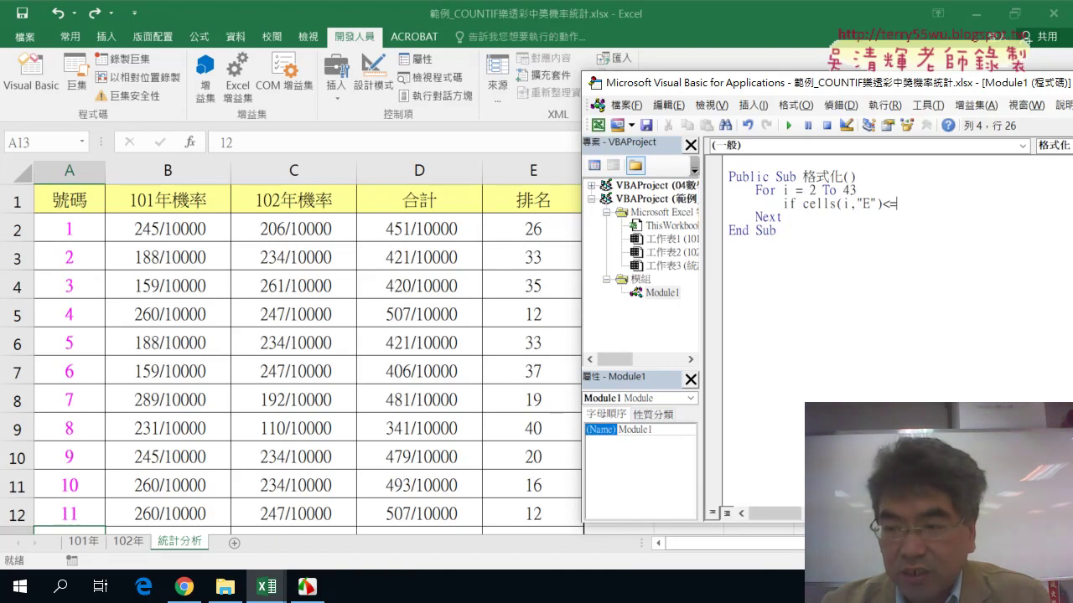
pyautogui.write('7 ')
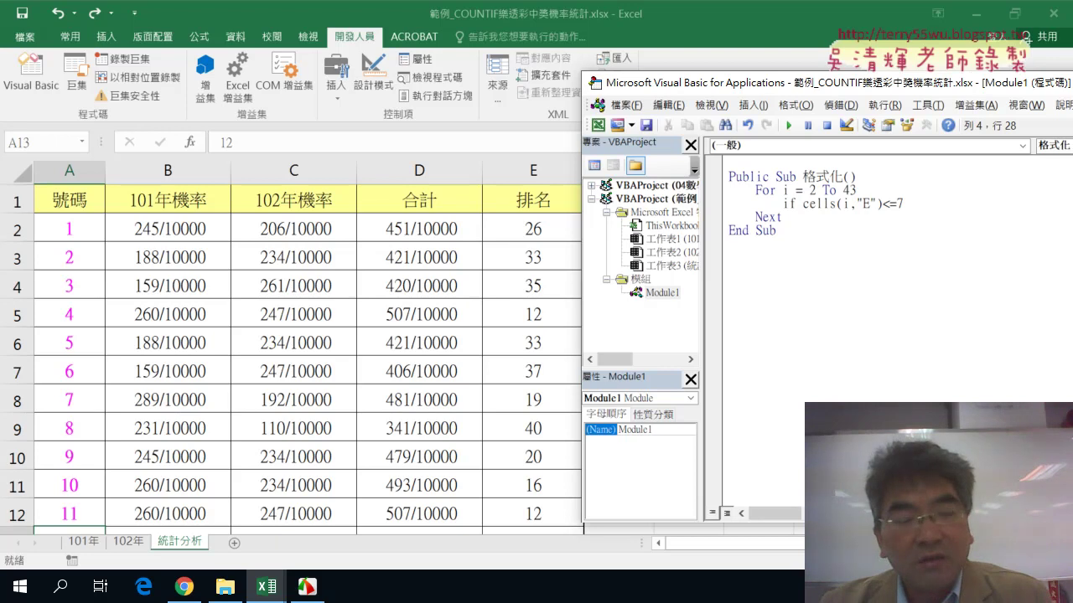
pyautogui.write('then')
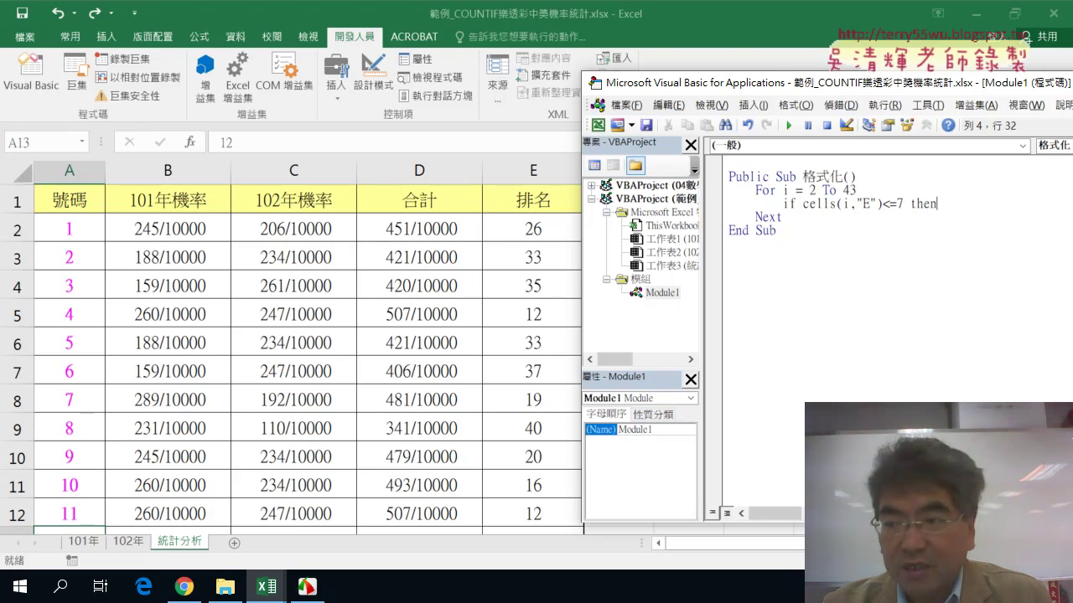
pyautogui.press('Return')
pyautogui.press('Return')
pyautogui.write('end')
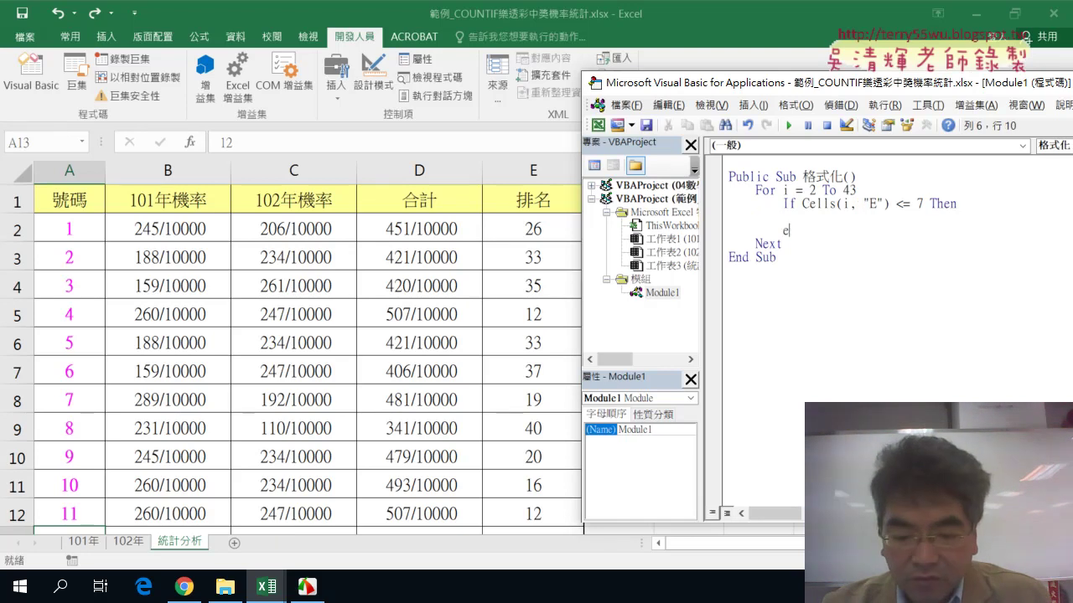
pyautogui.write(' i')
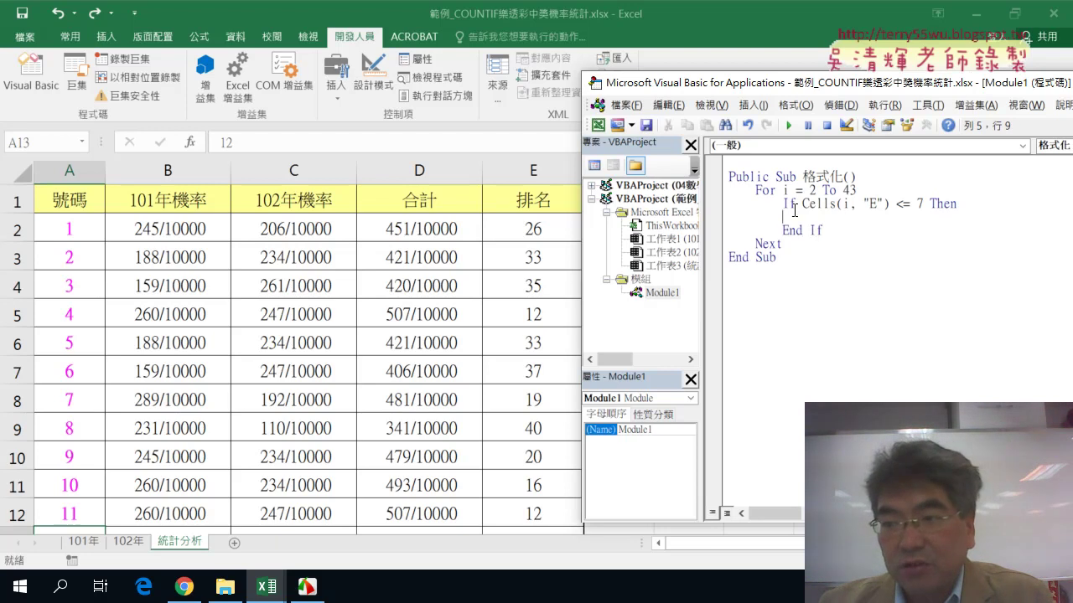
# - Close the If block with End If and start an indented Cells(i, "E") line inside it
pyautogui.moveTo(783, 229); pyautogui.dragTo(816, 231)
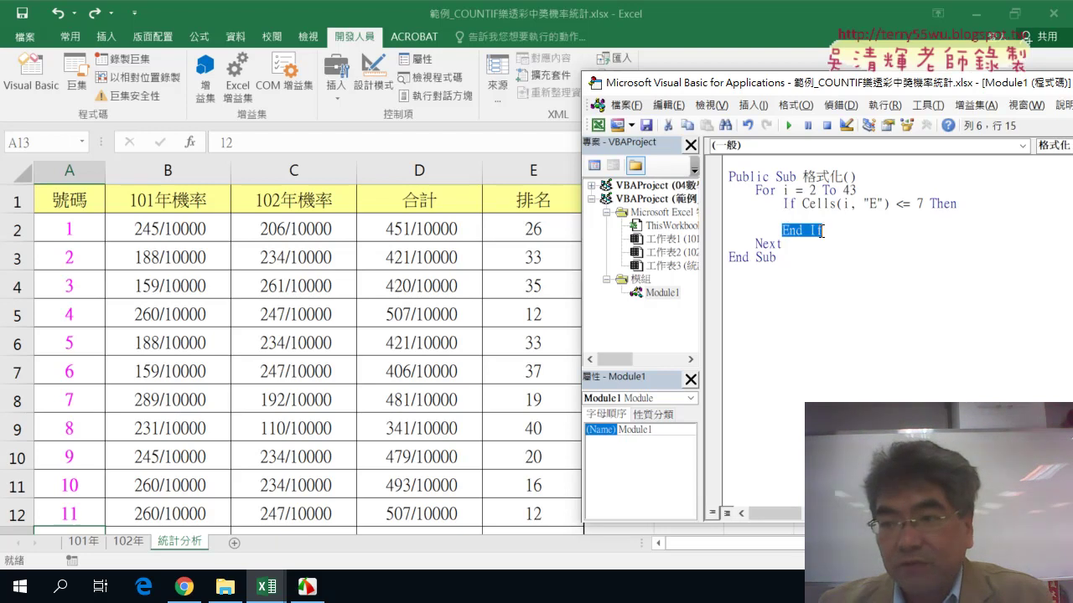
pyautogui.moveTo(755, 192)
pyautogui.mouseDown()
pyautogui.moveTo(772, 195)
pyautogui.moveTo(788, 177)
pyautogui.mouseUp()
pyautogui.moveTo(728, 258); pyautogui.dragTo(774, 257)
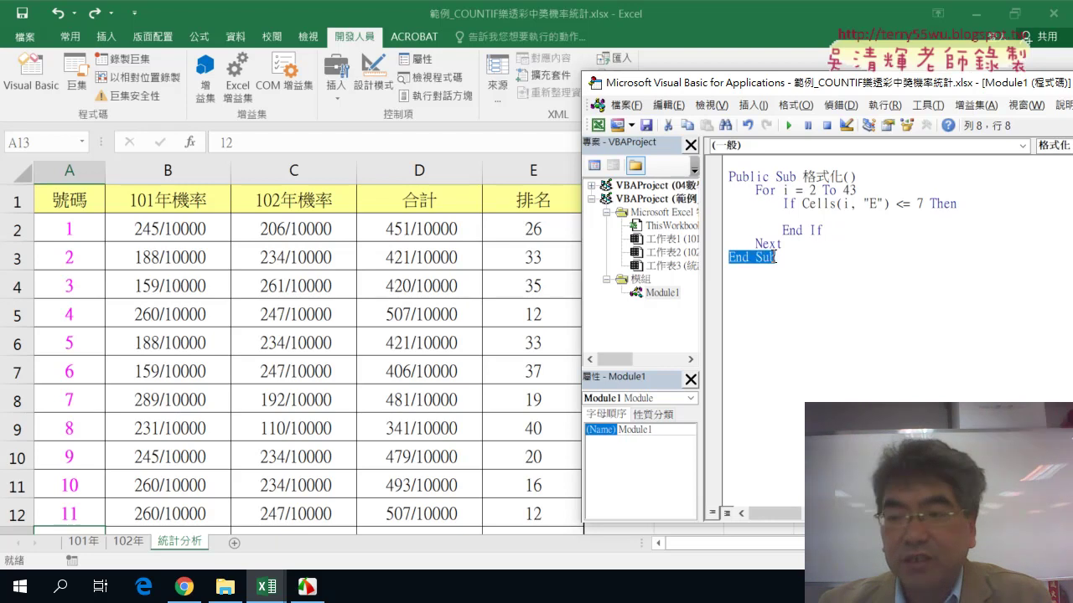
pyautogui.click(810, 219)
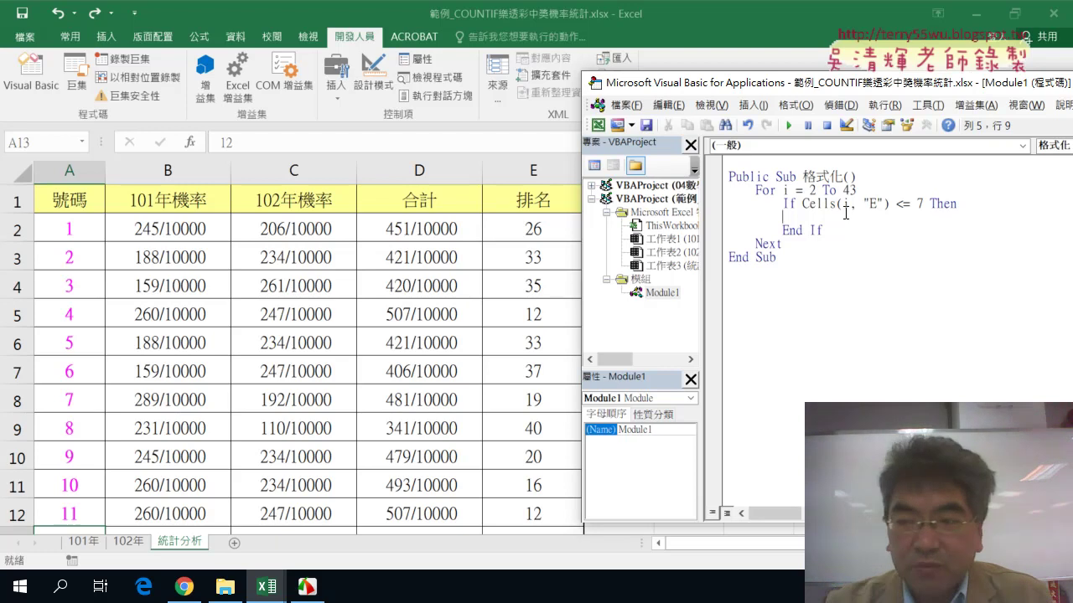
pyautogui.press('Tab')
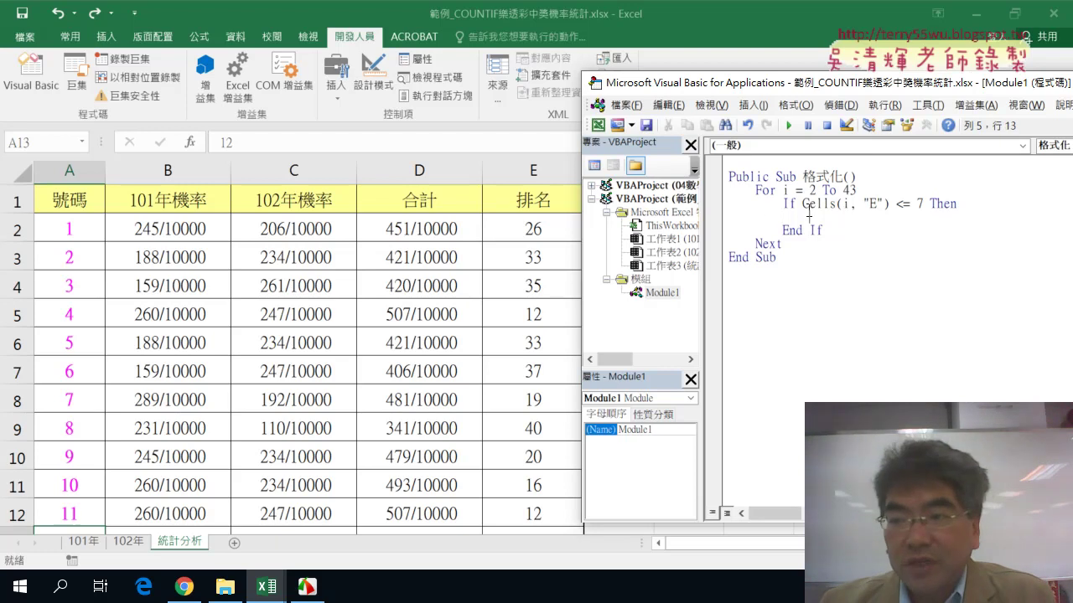
pyautogui.moveTo(803, 204); pyautogui.dragTo(911, 205)
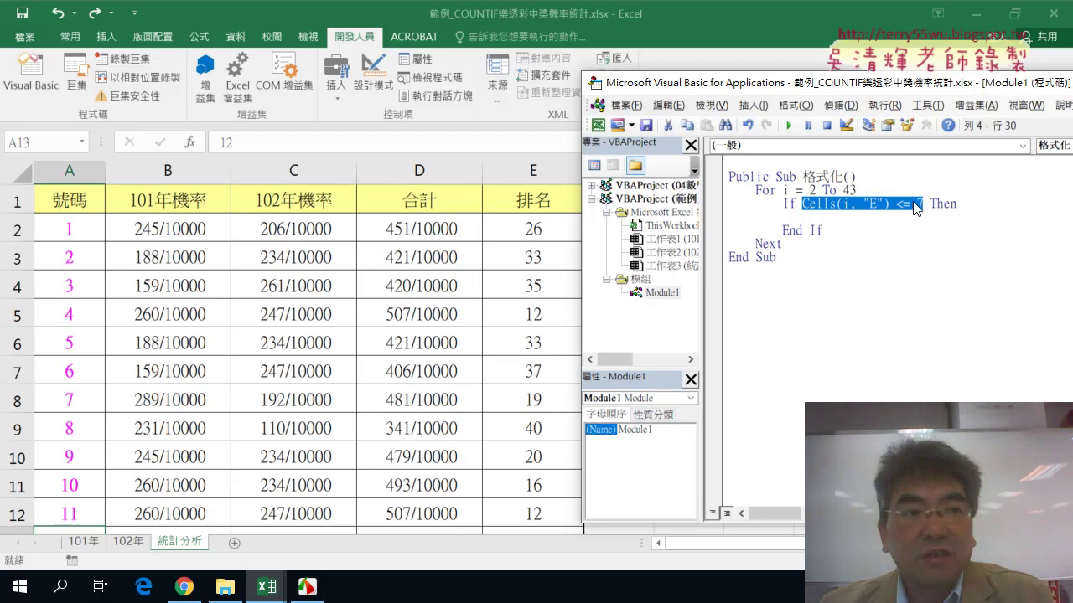
pyautogui.click(861, 220)
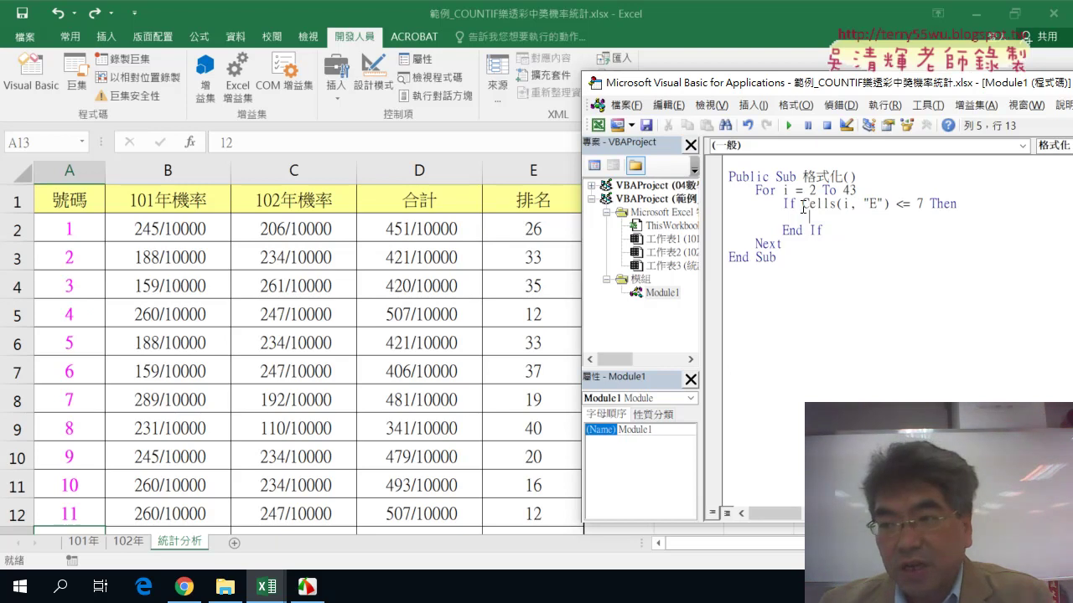
pyautogui.moveTo(802, 204)
pyautogui.mouseDown()
pyautogui.moveTo(887, 205)
pyautogui.moveTo(858, 219)
pyautogui.mouseUp()
# - Complete line 5 as Cells(i, "A").Interior.Color = RGB(255, 255, 0)
pyautogui.press('BackSpace')
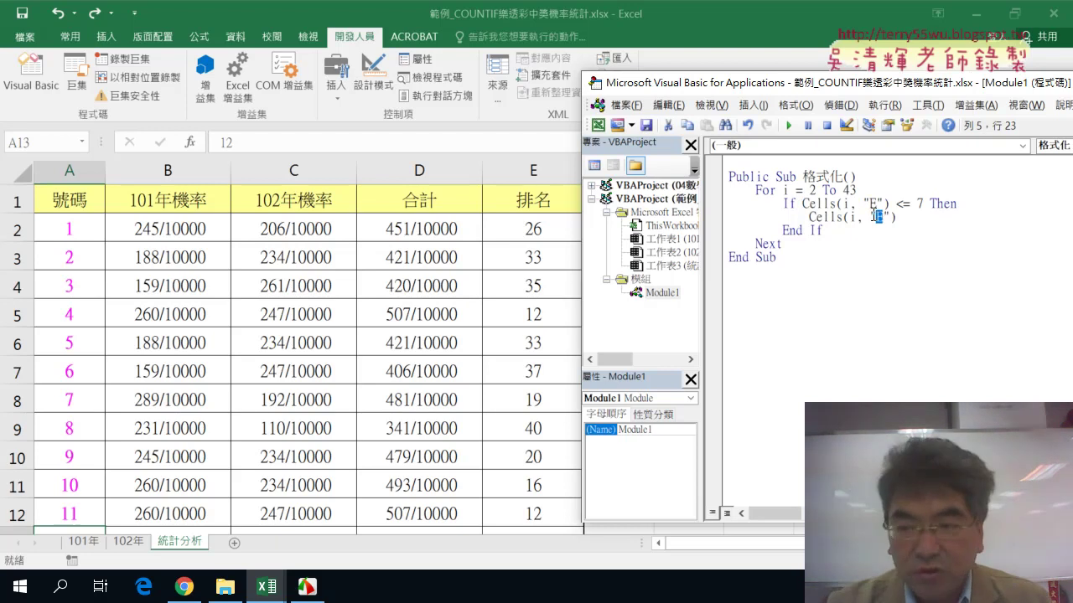
pyautogui.write('A')
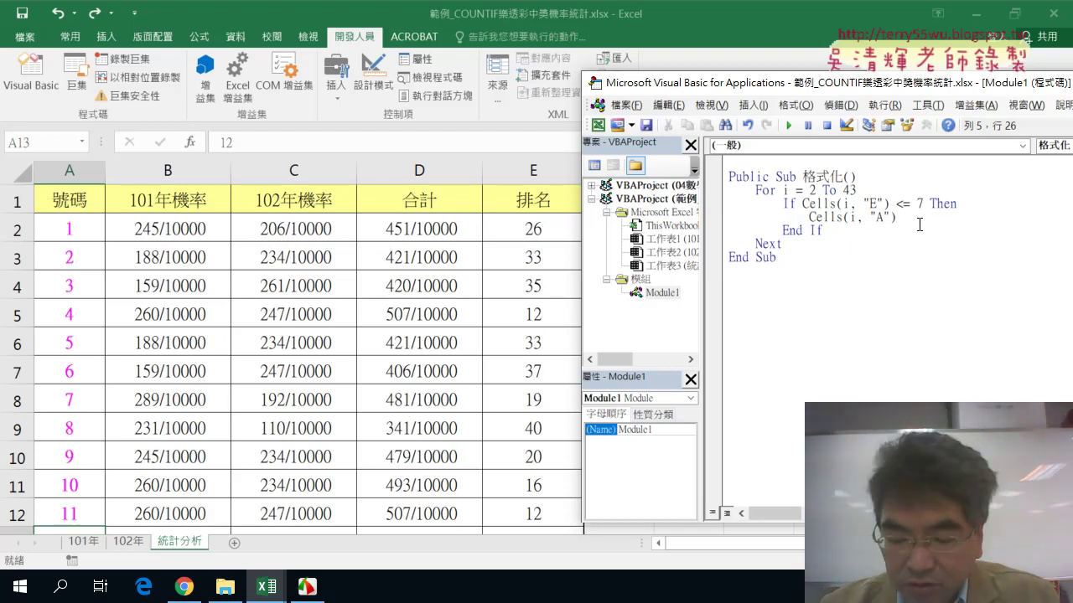
pyautogui.write('in')
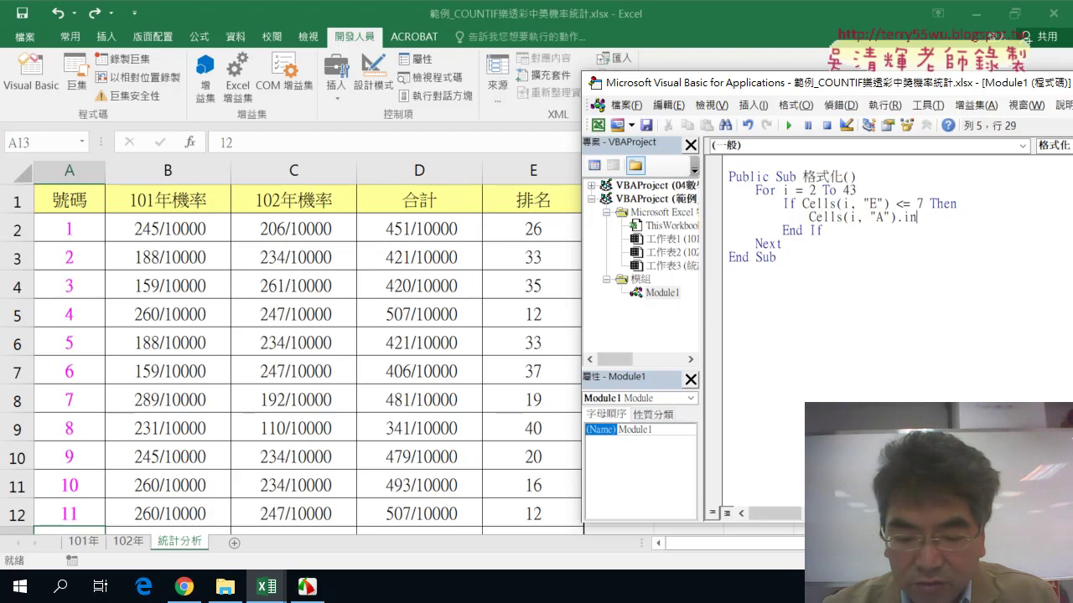
pyautogui.write('teri')
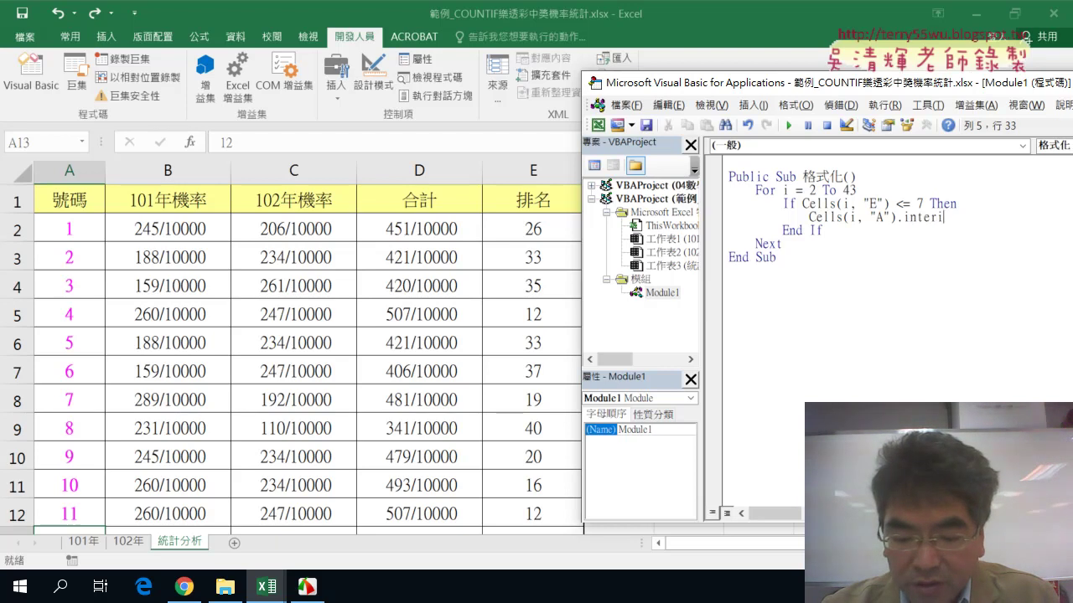
pyautogui.write('or.')
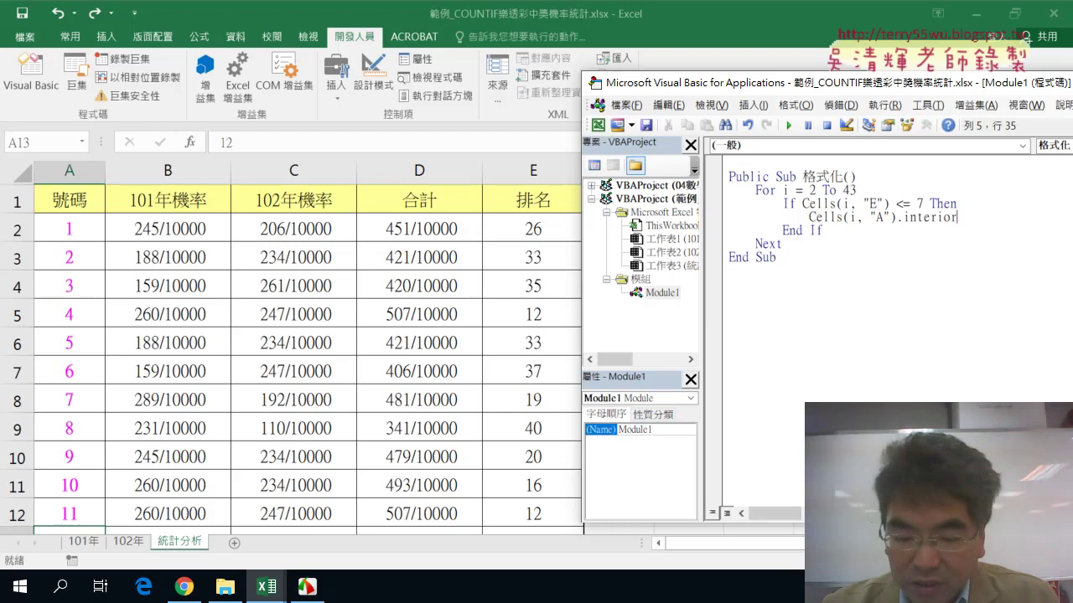
pyautogui.write('col')
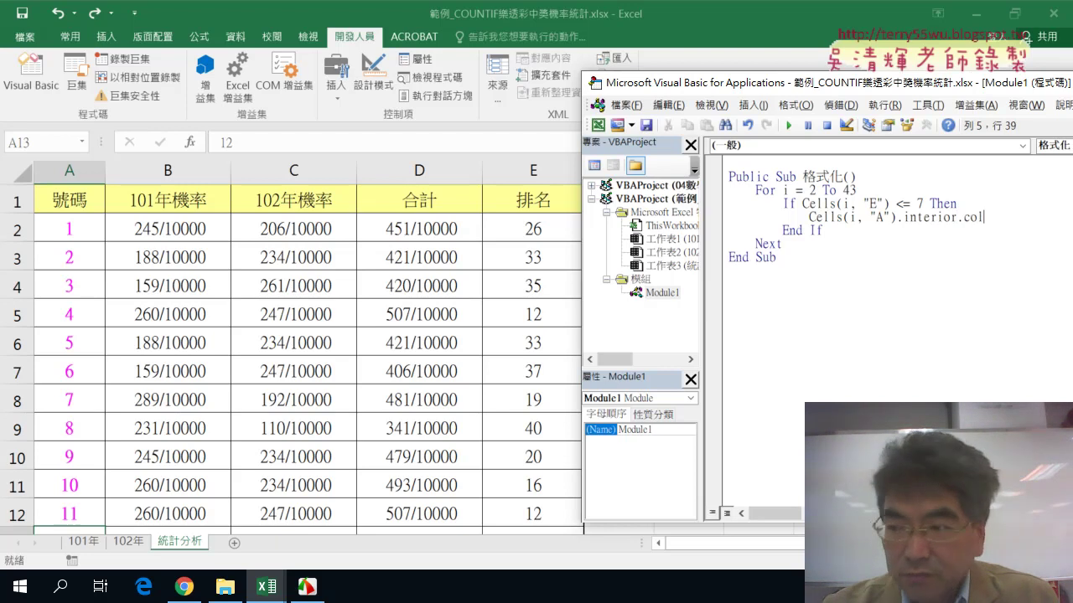
pyautogui.write('or')
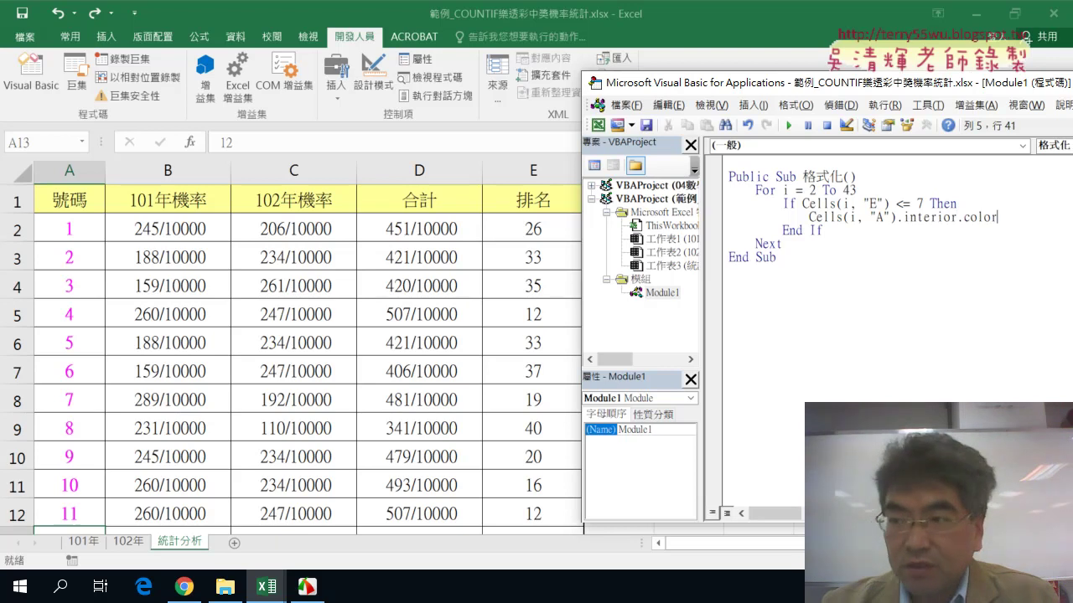
pyautogui.write('=')
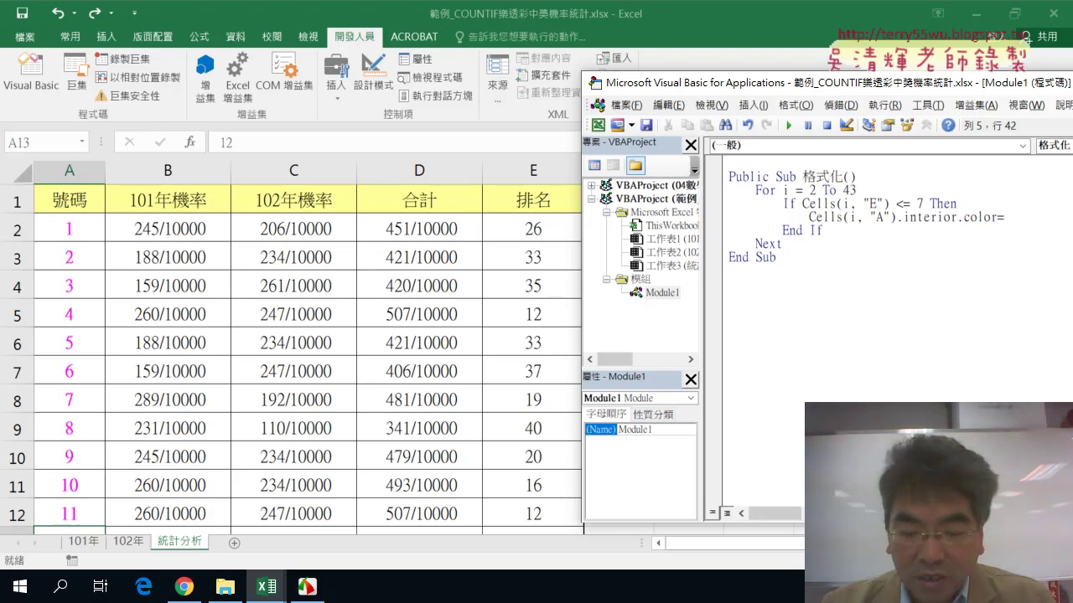
pyautogui.write('rgb')
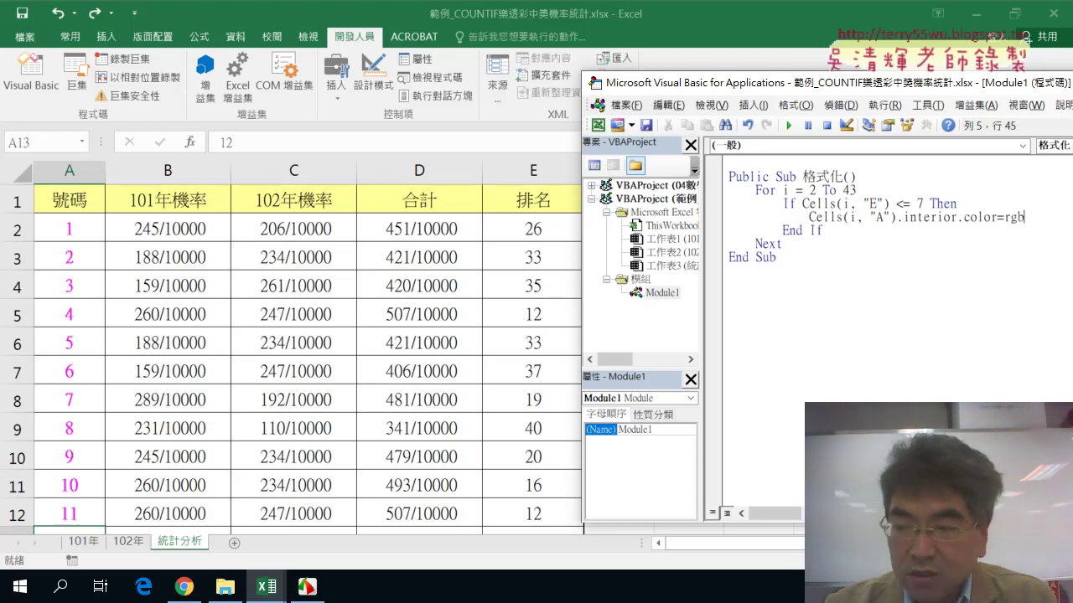
pyautogui.write('(')
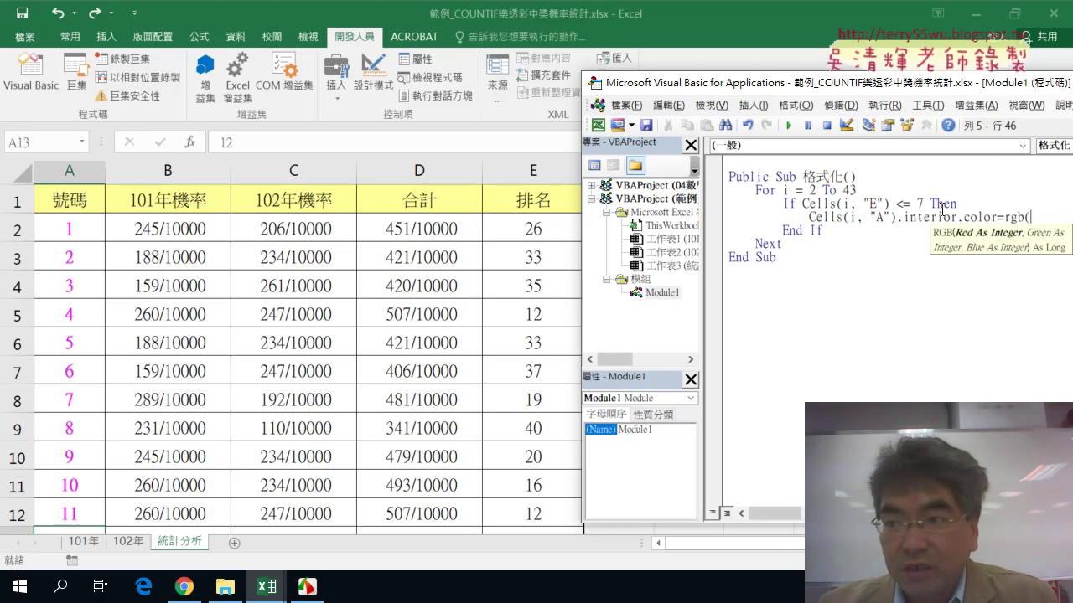
pyautogui.moveTo(804, 89); pyautogui.dragTo(766, 90)
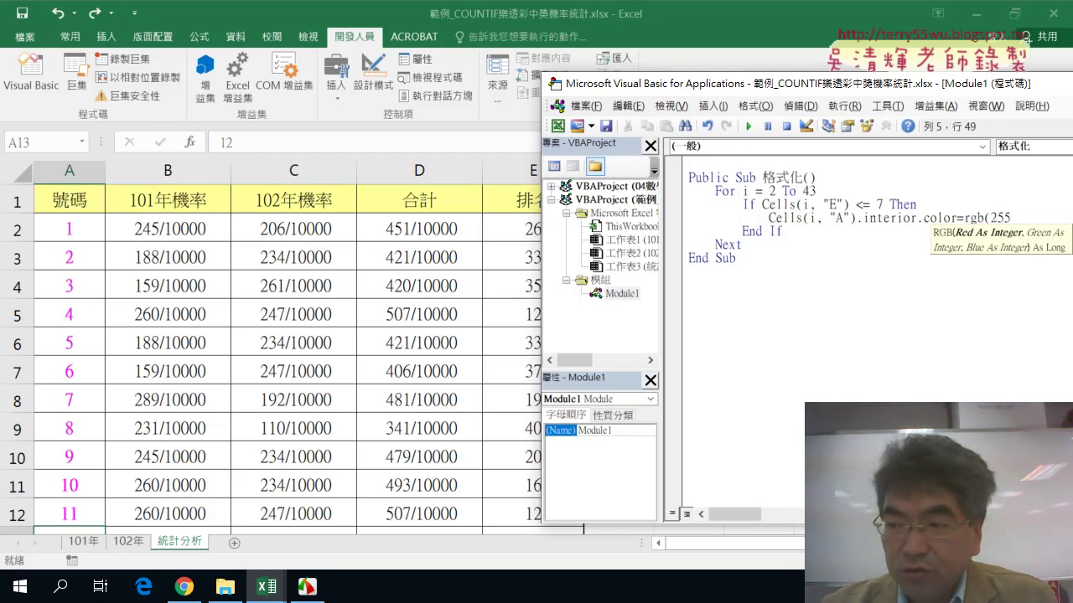
pyautogui.write(',25')
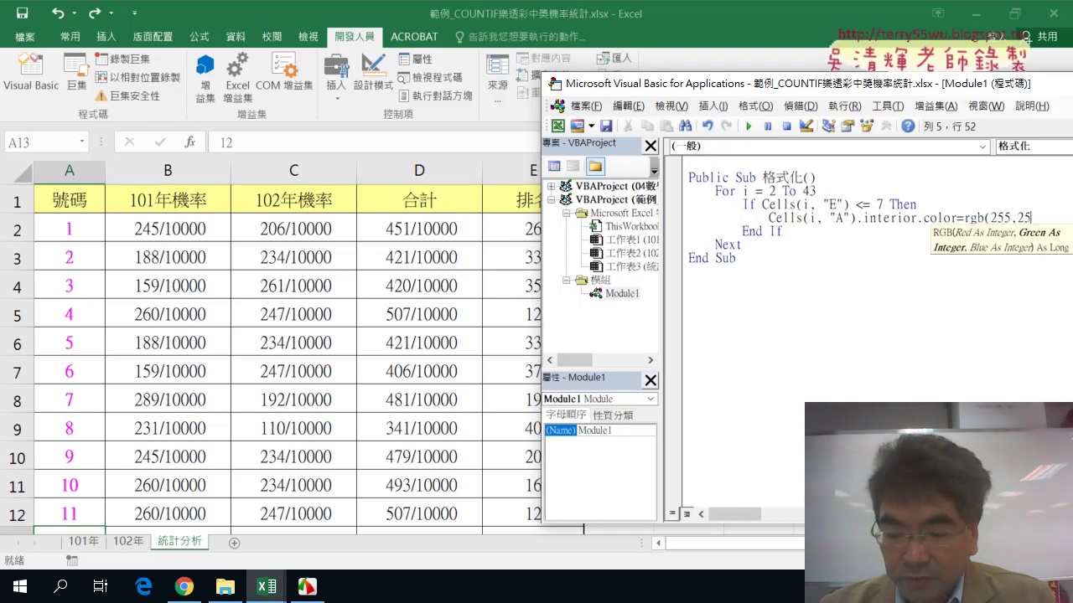
pyautogui.write('5,0')
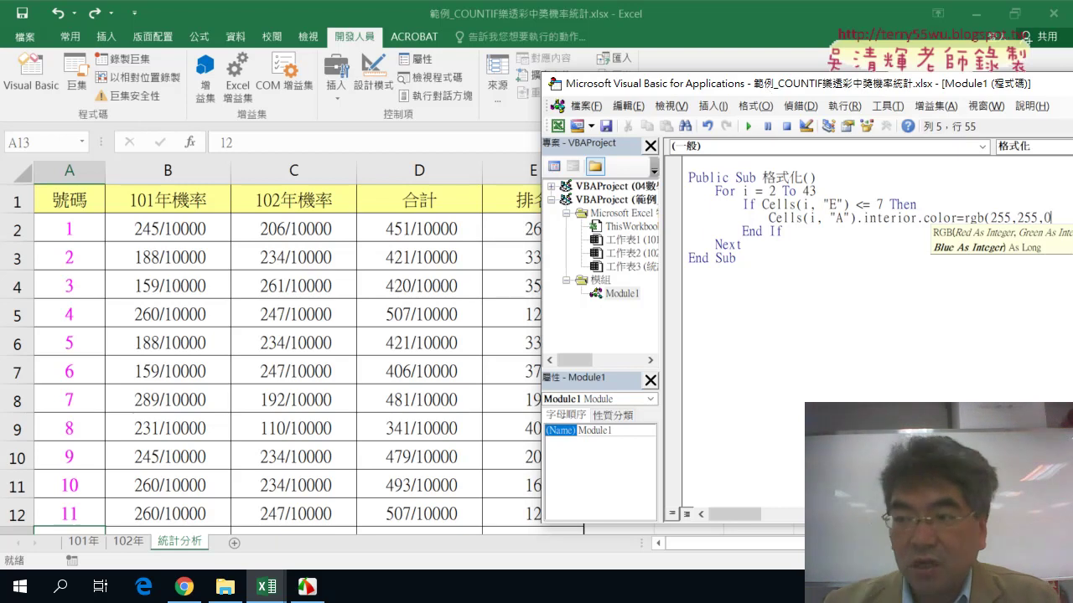
pyautogui.write(')')
pyautogui.click(745, 346)
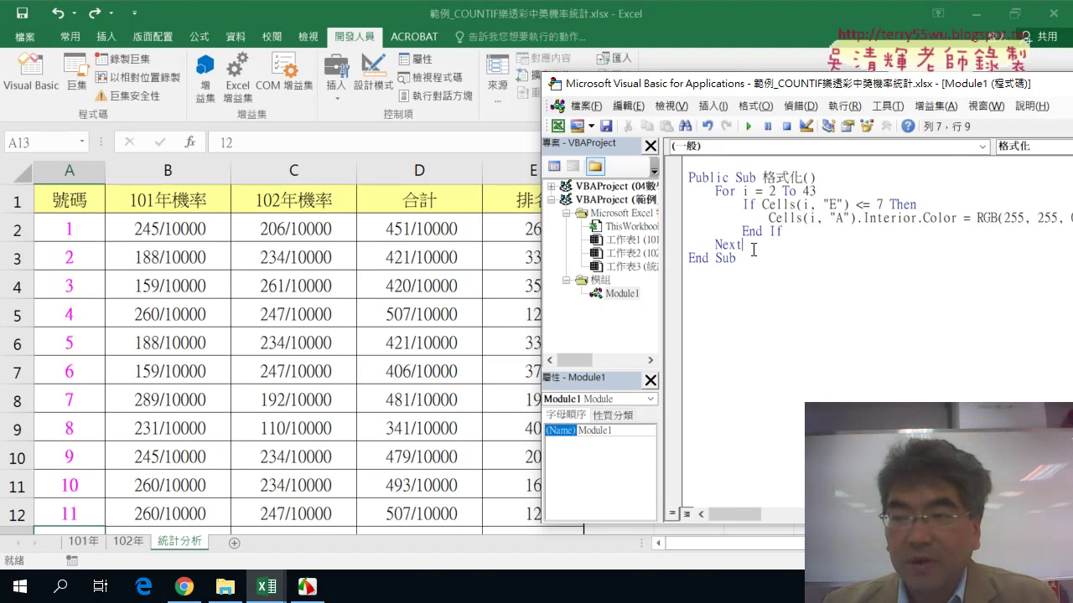
pyautogui.moveTo(753, 249); pyautogui.dragTo(674, 197)
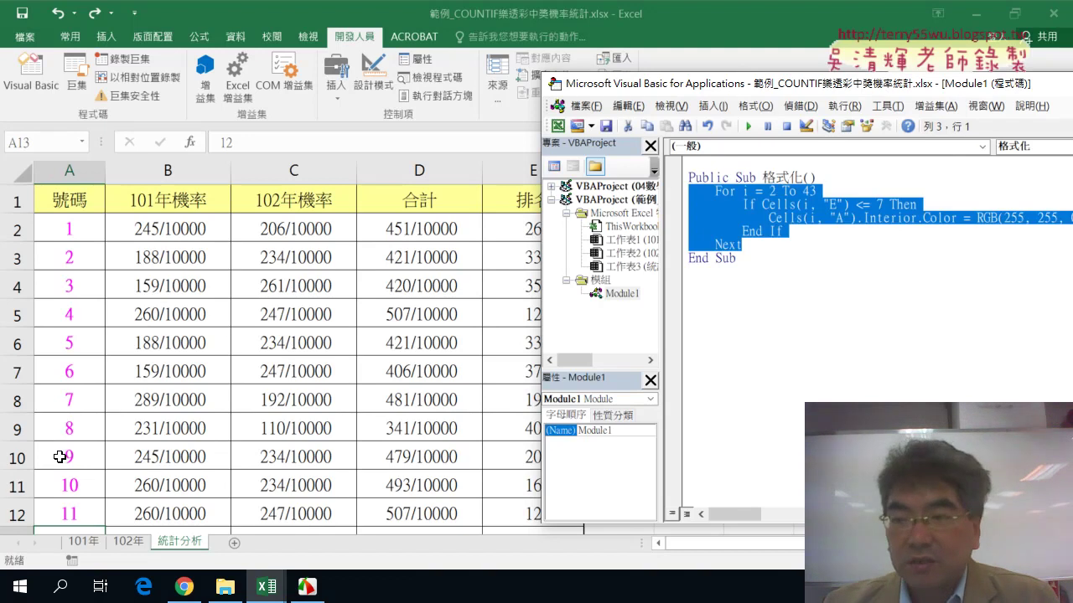
# - Run the 格式化 macro with Run Sub
pyautogui.click(722, 218)
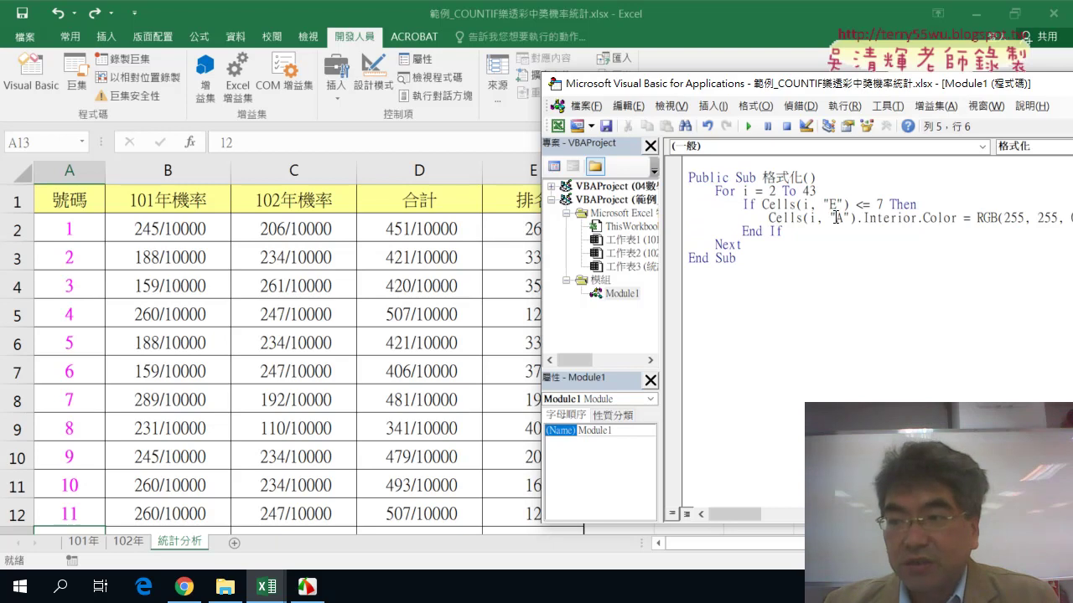
pyautogui.moveTo(883, 204); pyautogui.dragTo(762, 205)
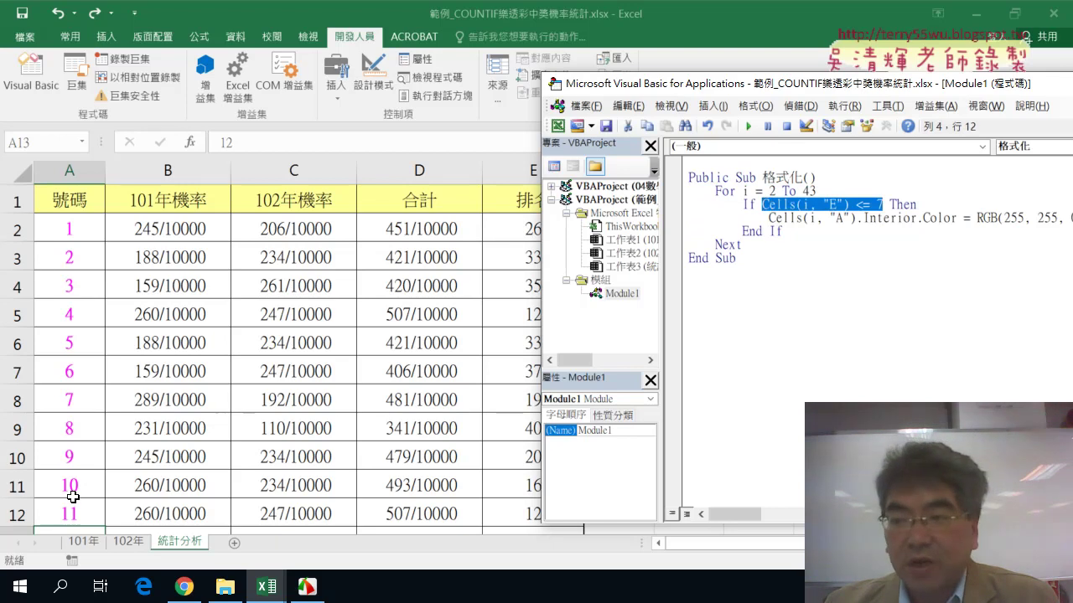
pyautogui.click(775, 230)
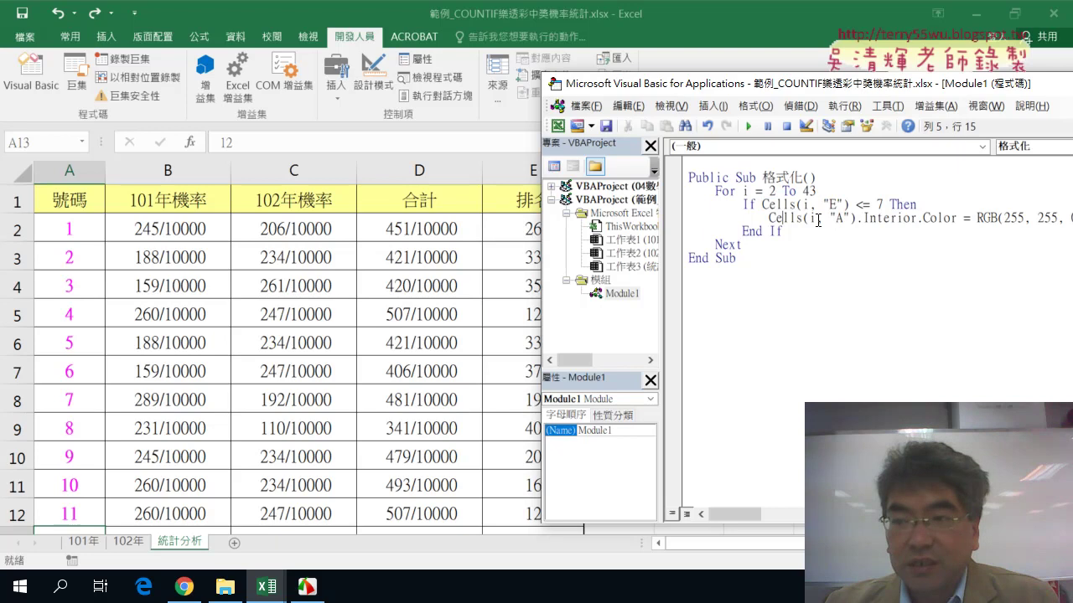
pyautogui.click(752, 128)
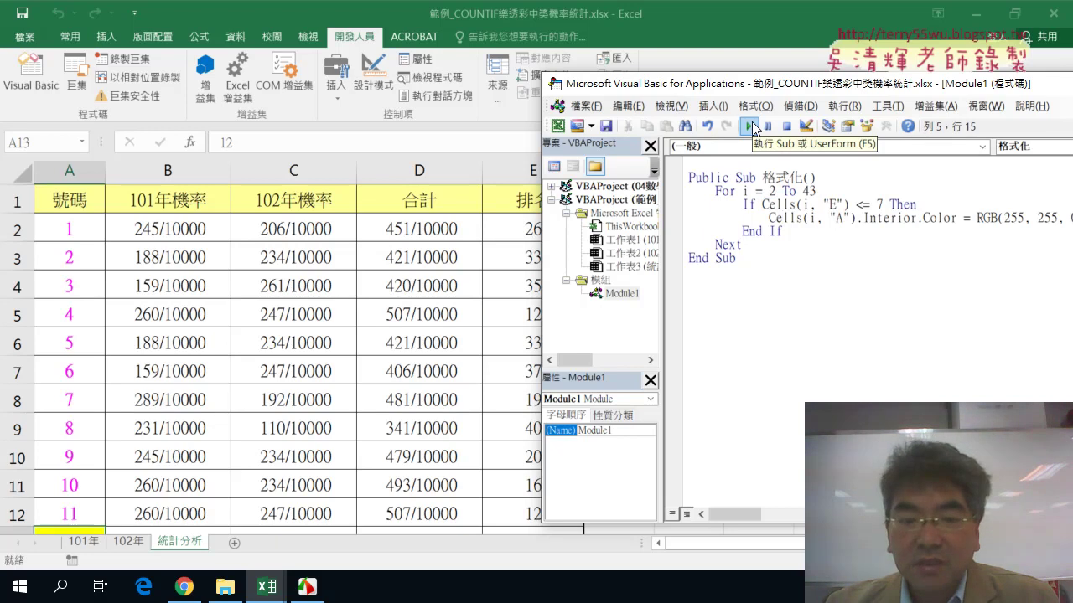
# - Check the worksheet shows numbers 12, 21, 27, 28, 33, 34 and 39 filled yellow
pyautogui.click(125, 426)
pyautogui.scroll(-2, 126, 419)
pyautogui.scroll(-2, 125, 453)
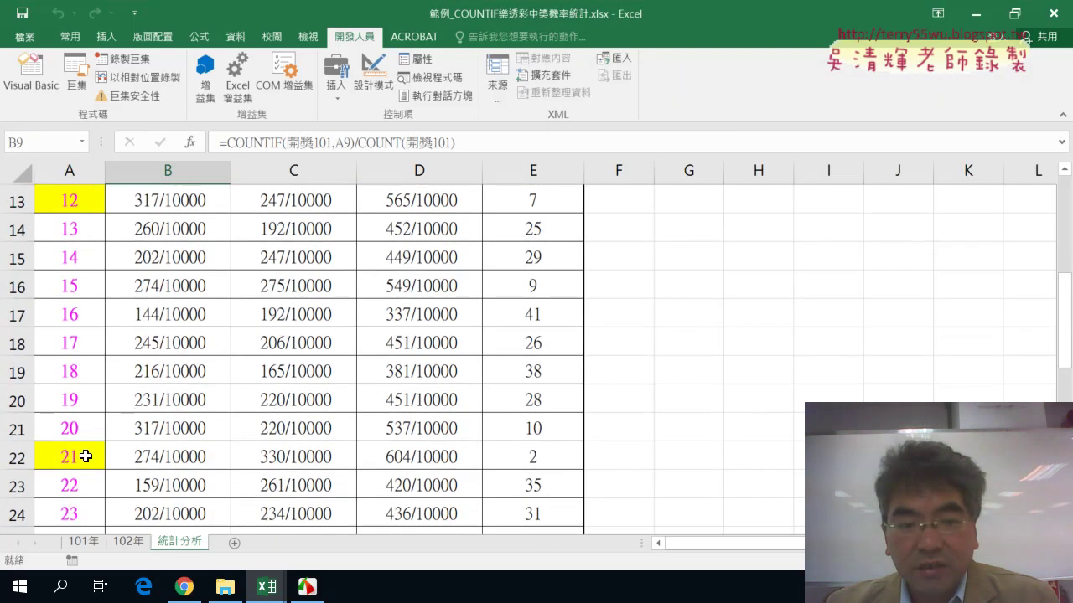
pyautogui.scroll(-4, 87, 456)
pyautogui.scroll(-1, 89, 379)
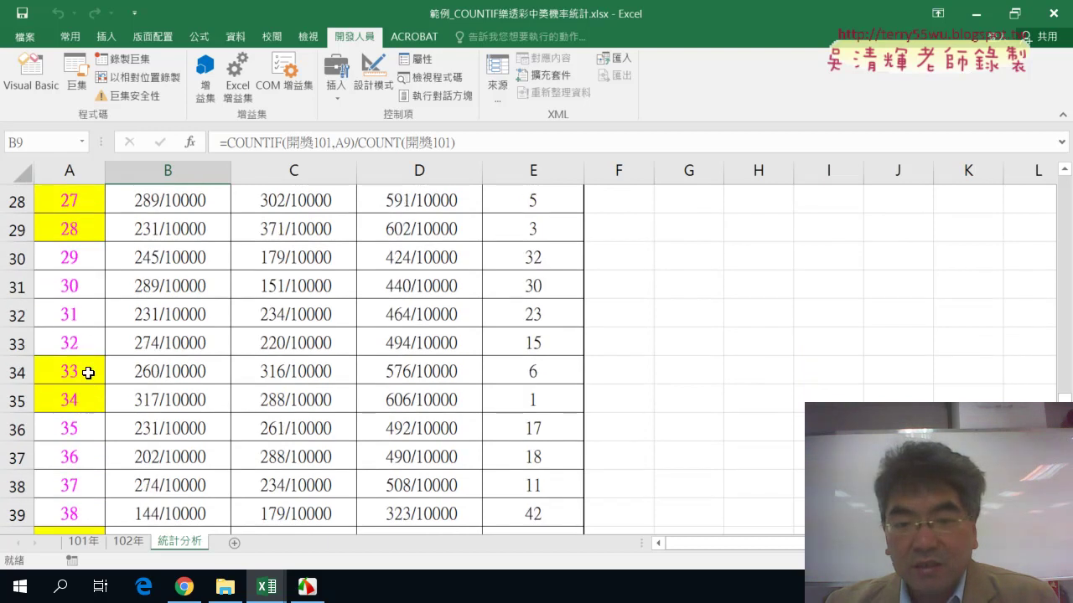
pyautogui.scroll(-1, 509, 402)
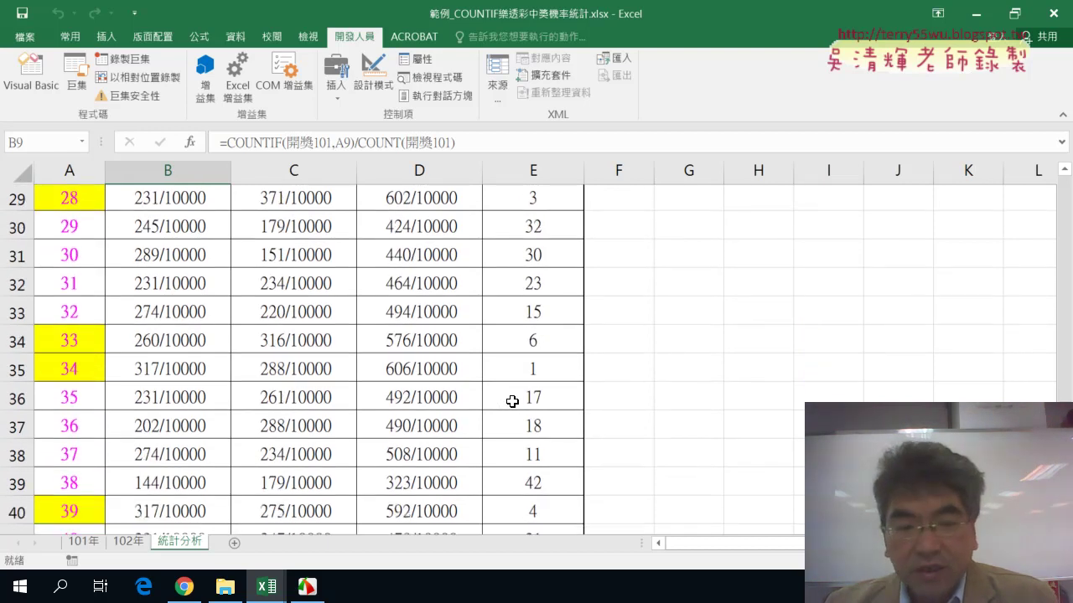
pyautogui.scroll(-3, 197, 364)
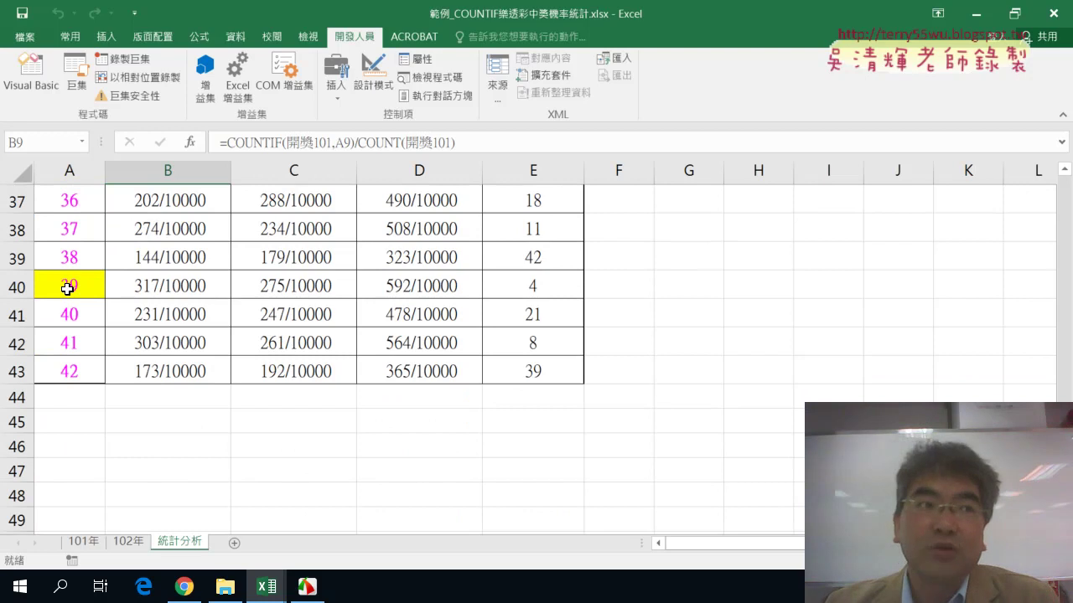
pyautogui.scroll(8, 67, 288)
pyautogui.scroll(4, 67, 285)
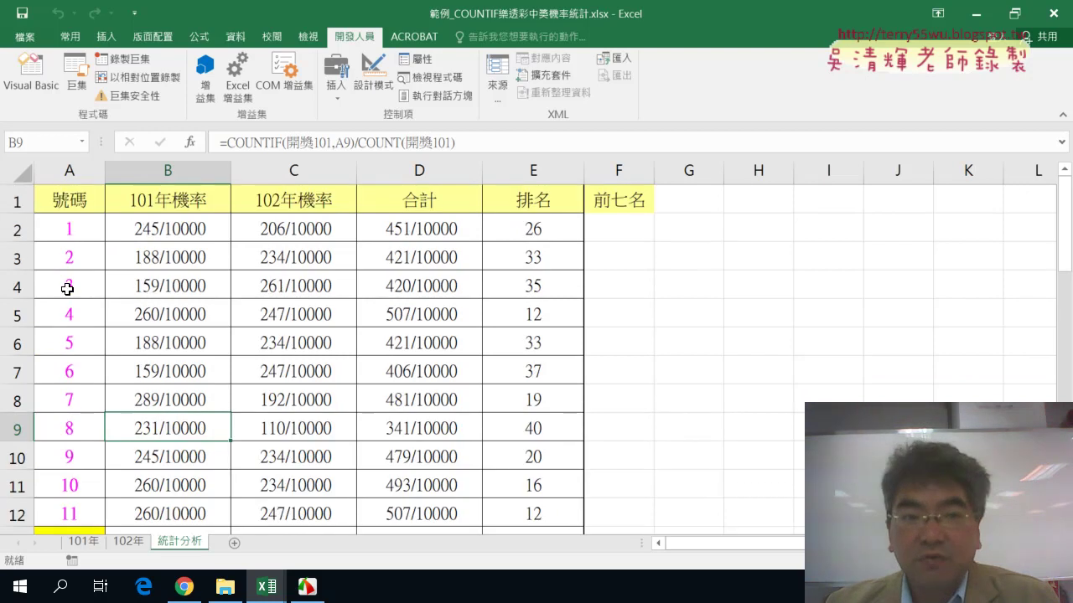
pyautogui.click(40, 84)
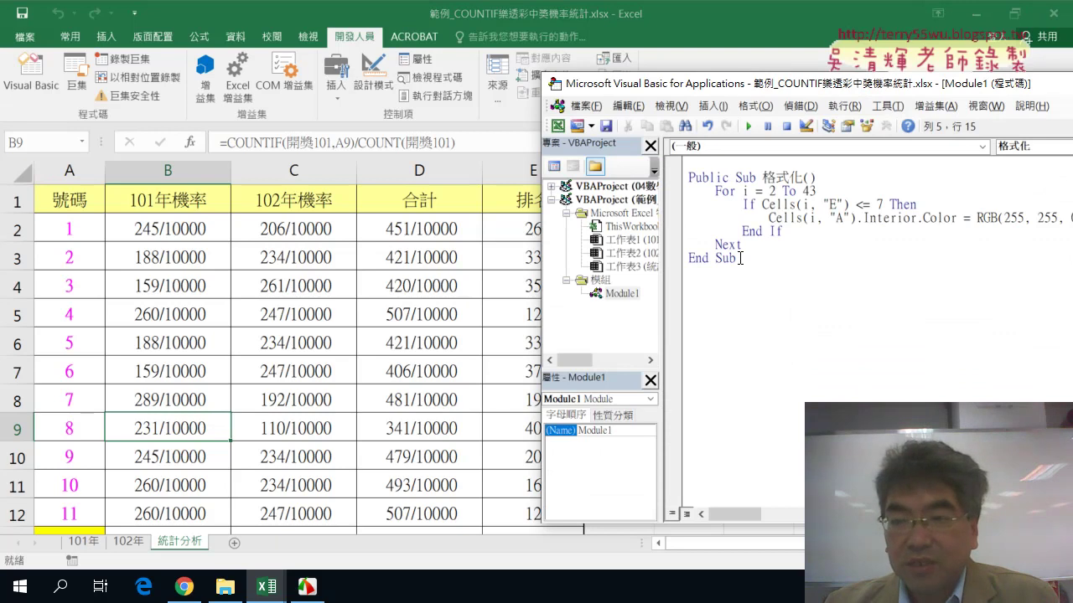
# - Select the whole 格式化 procedure, checking the reference sheet in between
pyautogui.moveTo(742, 258); pyautogui.dragTo(688, 178)
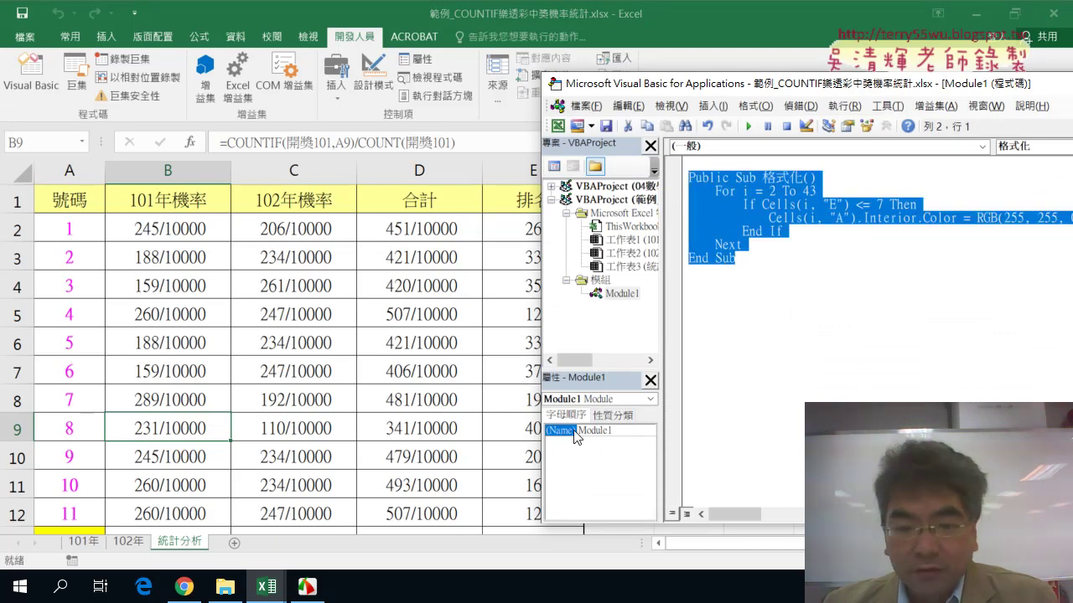
pyautogui.click(185, 588)
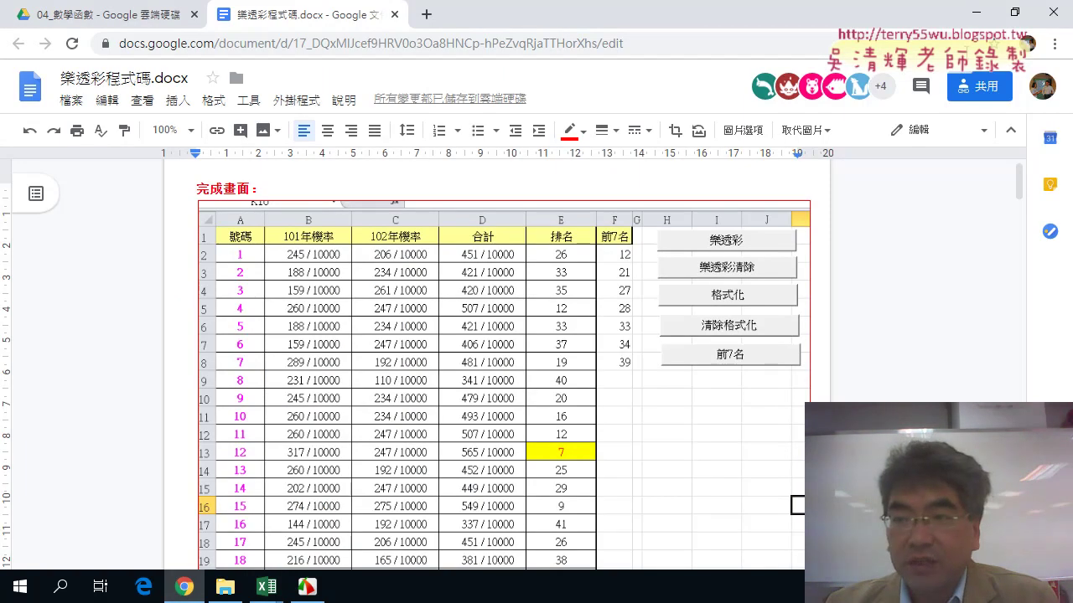
pyautogui.click(974, 15)
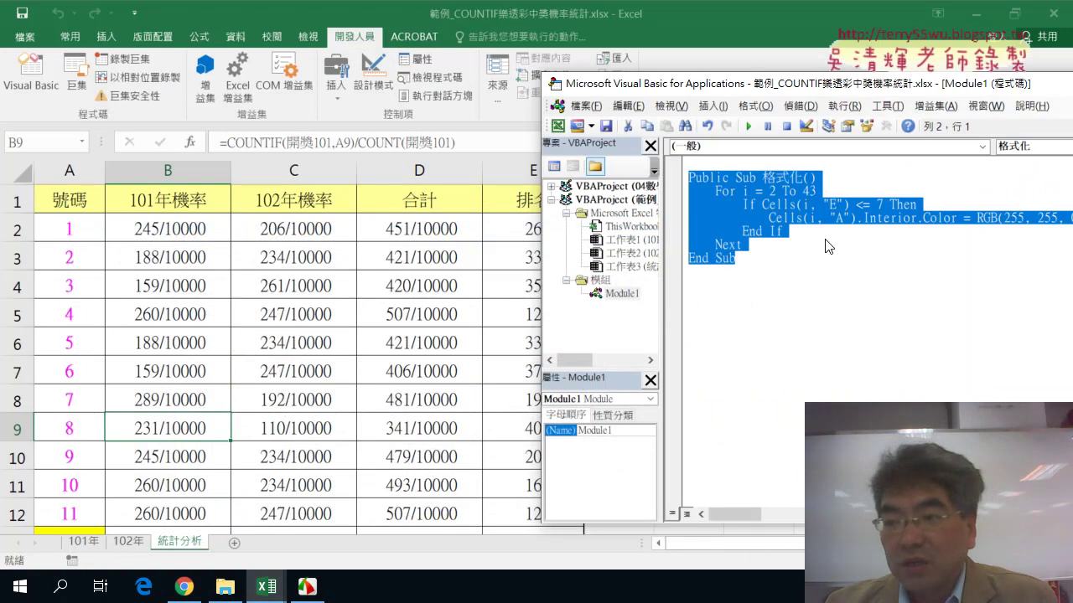
# - Copy the procedure below End Sub and rename the copy 清除格式化
pyautogui.moveTo(724, 218); pyautogui.dragTo(719, 295)
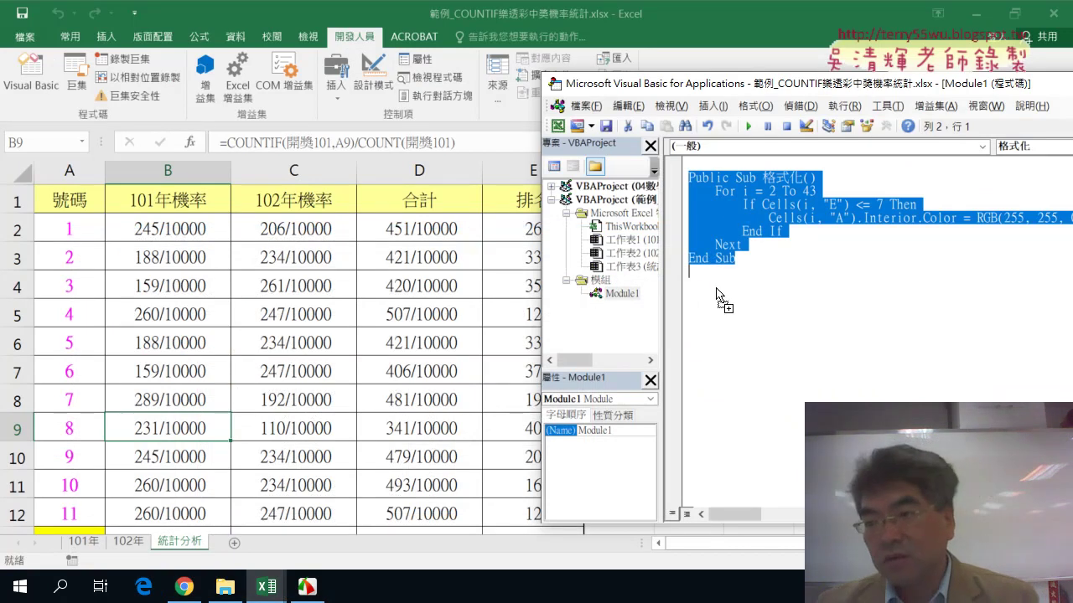
pyautogui.moveTo(718, 295); pyautogui.dragTo(719, 295)
pyautogui.click(764, 271)
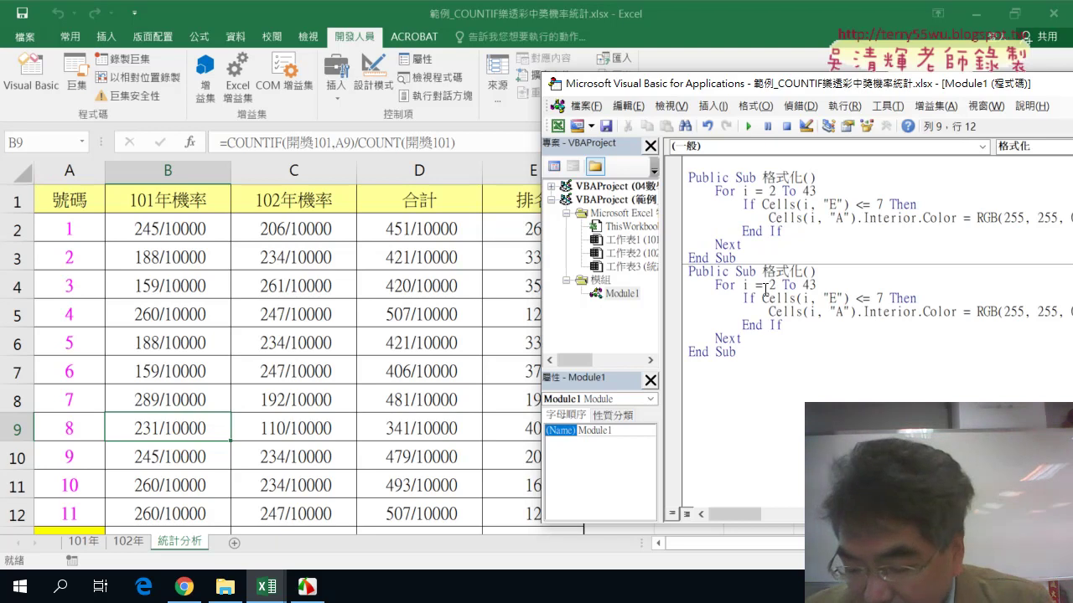
pyautogui.press('Delete')
pyautogui.press('Delete')
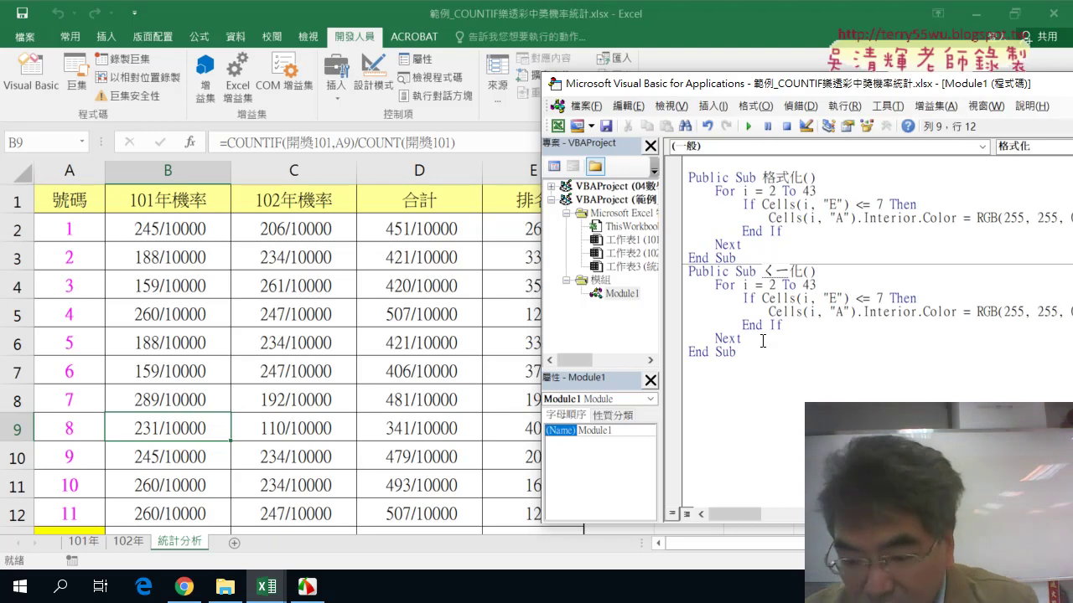
pyautogui.write('清ㄨ除格式')
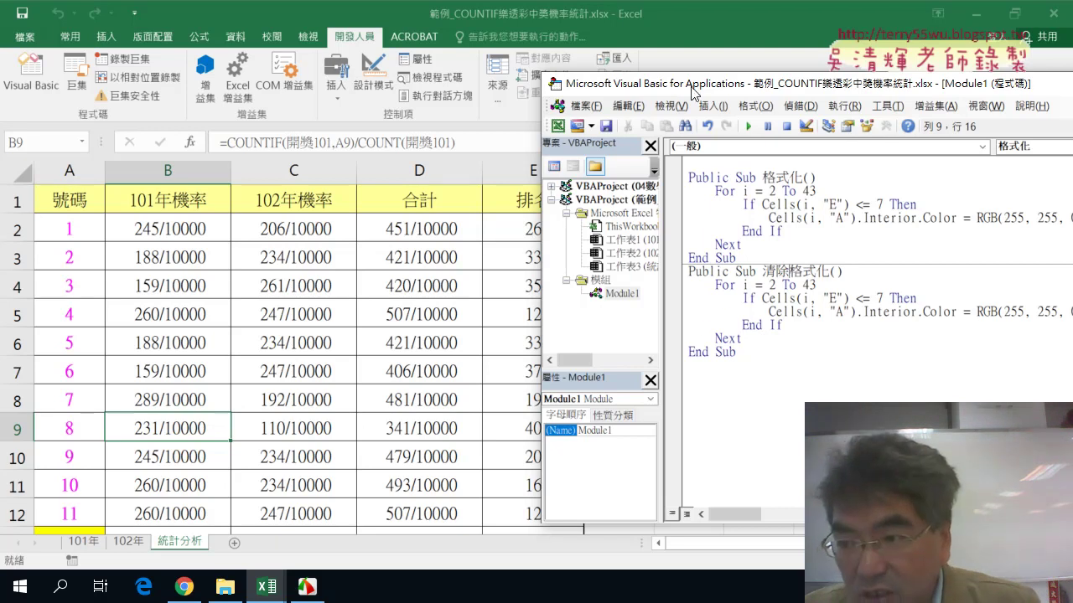
pyautogui.moveTo(662, 84); pyautogui.dragTo(510, 90)
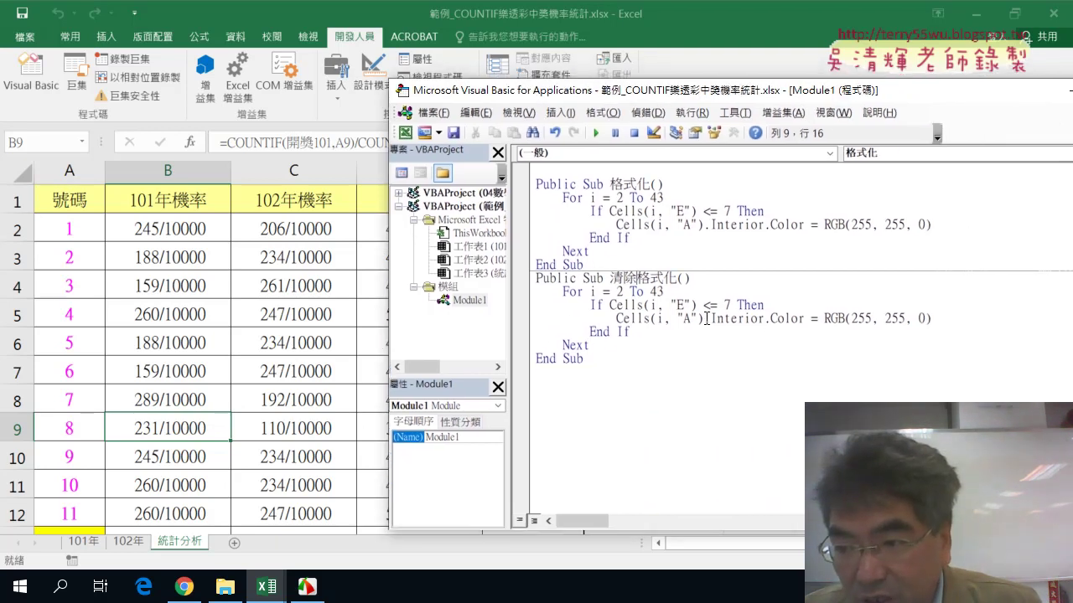
# - In 清除格式化, replace the RGB(255, 255, 0) colour value with xlNone
pyautogui.moveTo(704, 318); pyautogui.dragTo(804, 320)
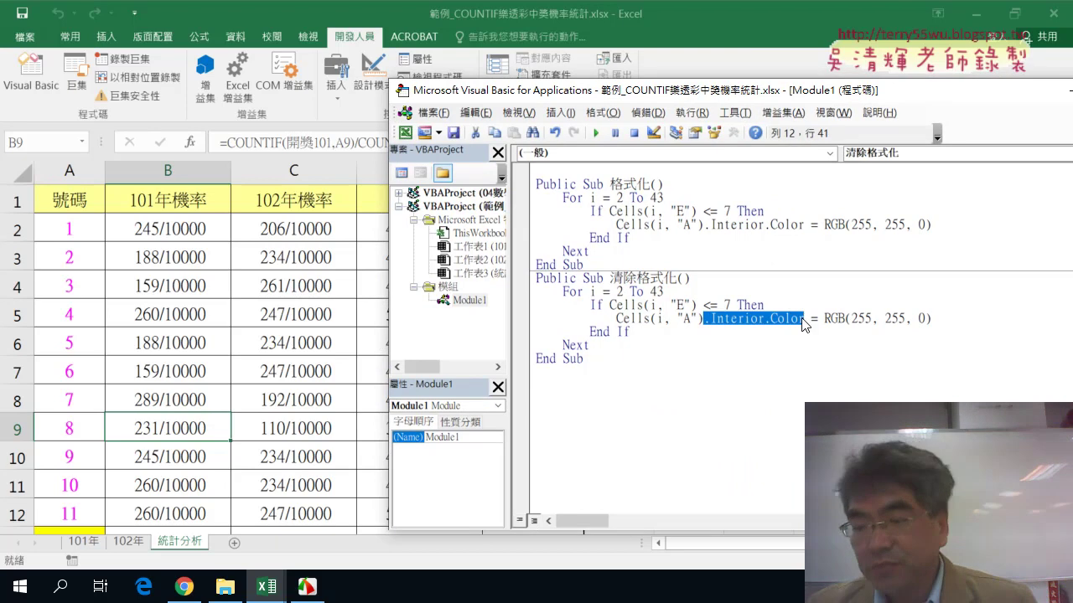
pyautogui.click(804, 319)
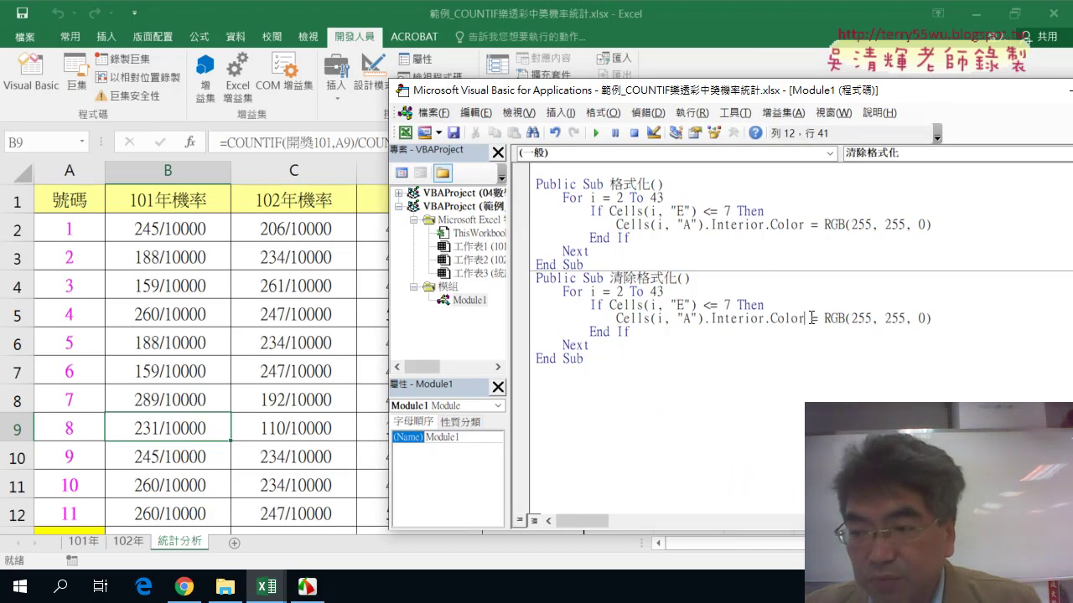
pyautogui.moveTo(824, 318); pyautogui.dragTo(932, 319)
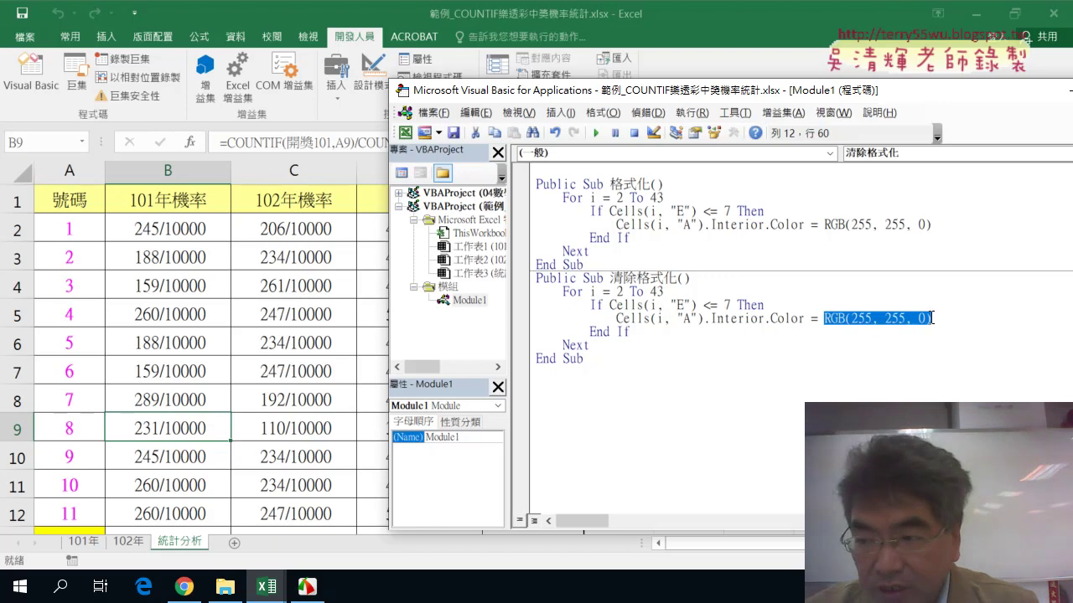
pyautogui.write('x')
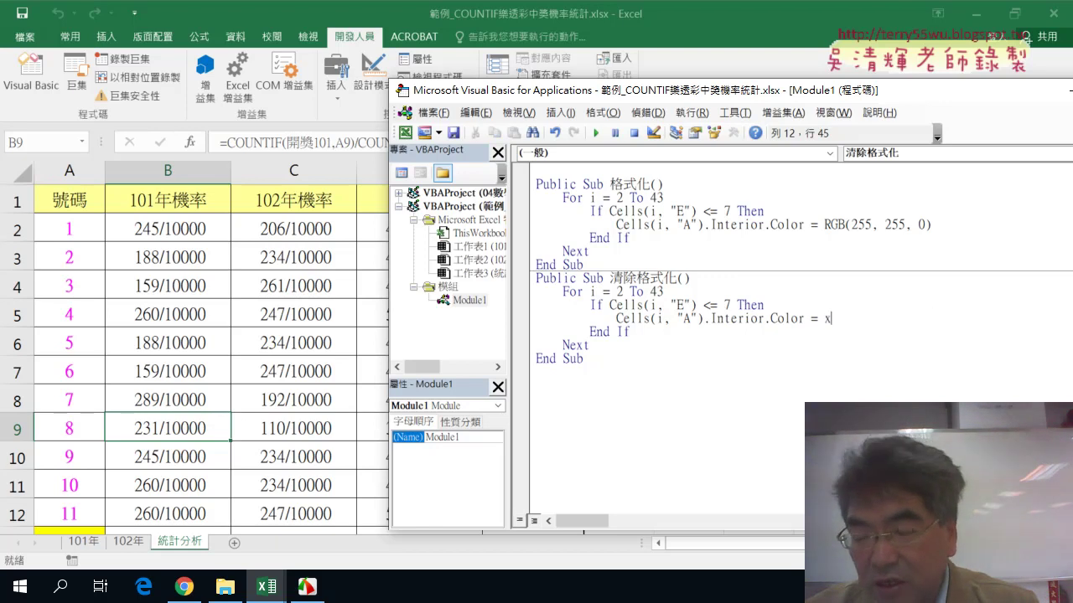
pyautogui.write('l')
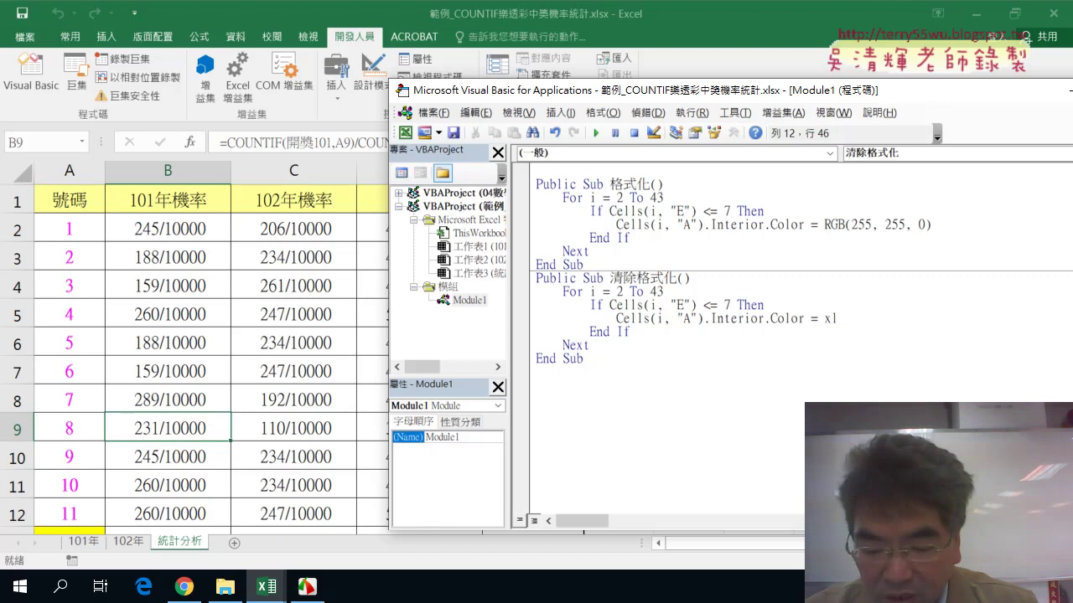
pyautogui.write('none')
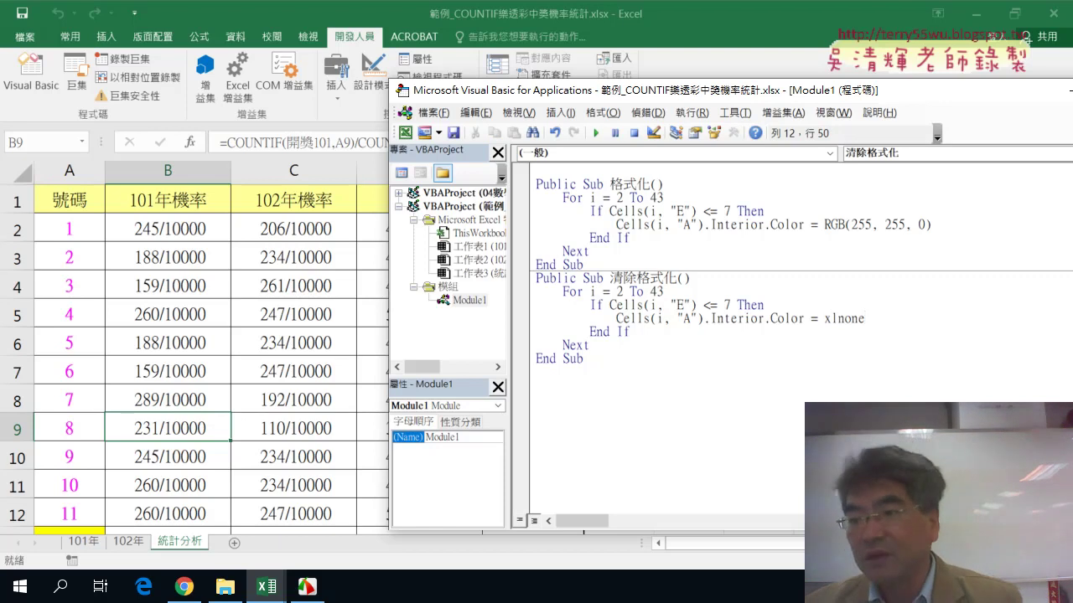
pyautogui.click(903, 360)
pyautogui.click(877, 318)
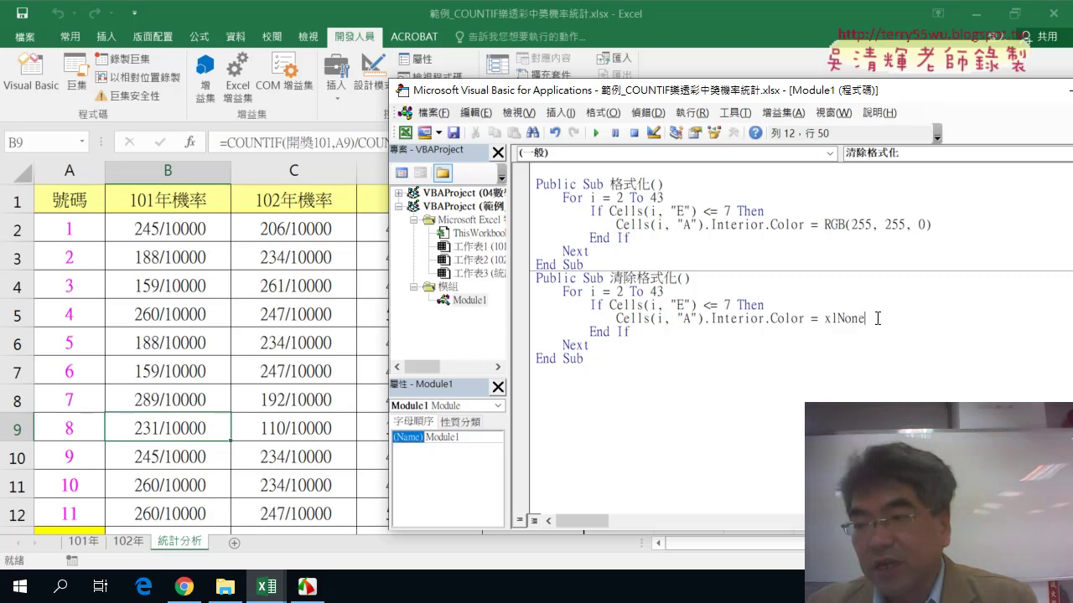
# - Compare the second macro's xlNone with the first macro's yellow RGB(255, 255, 0) value
pyautogui.moveTo(878, 318); pyautogui.dragTo(823, 318)
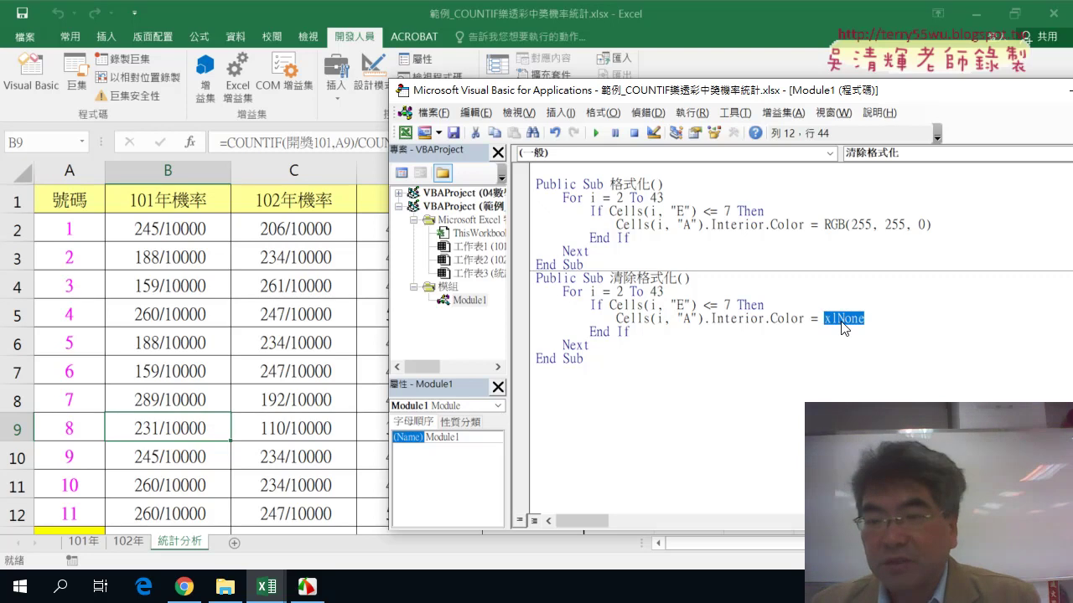
pyautogui.click(771, 317)
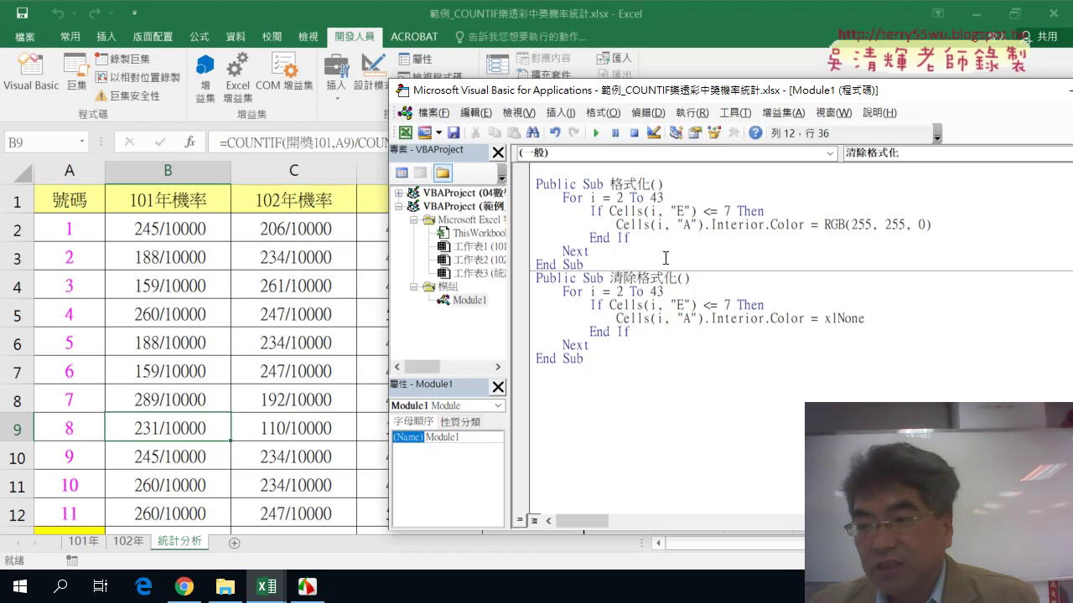
pyautogui.moveTo(866, 319); pyautogui.dragTo(821, 326)
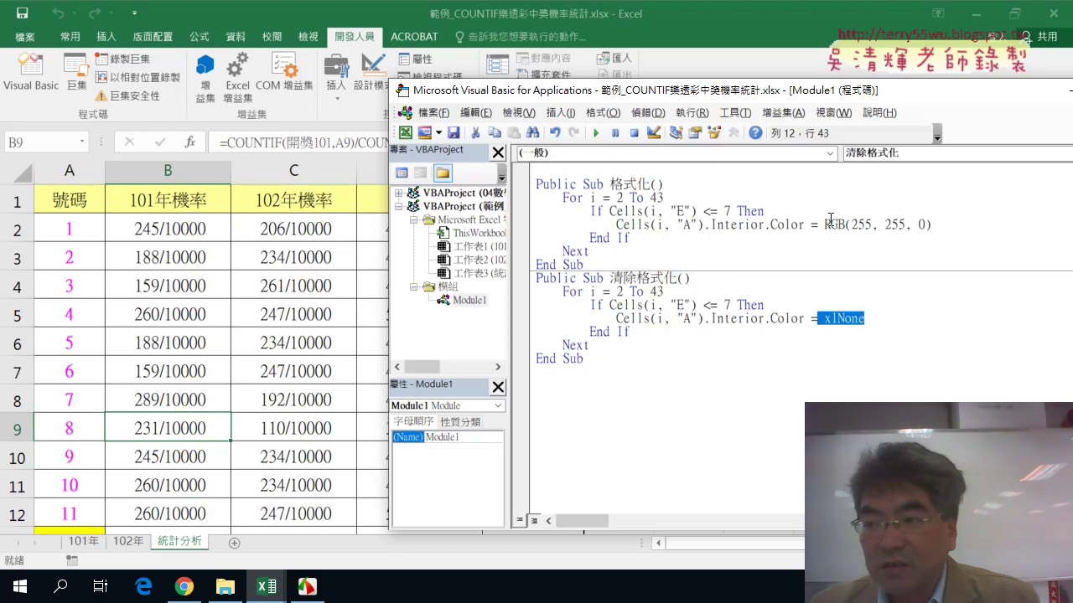
pyautogui.moveTo(825, 225); pyautogui.dragTo(931, 225)
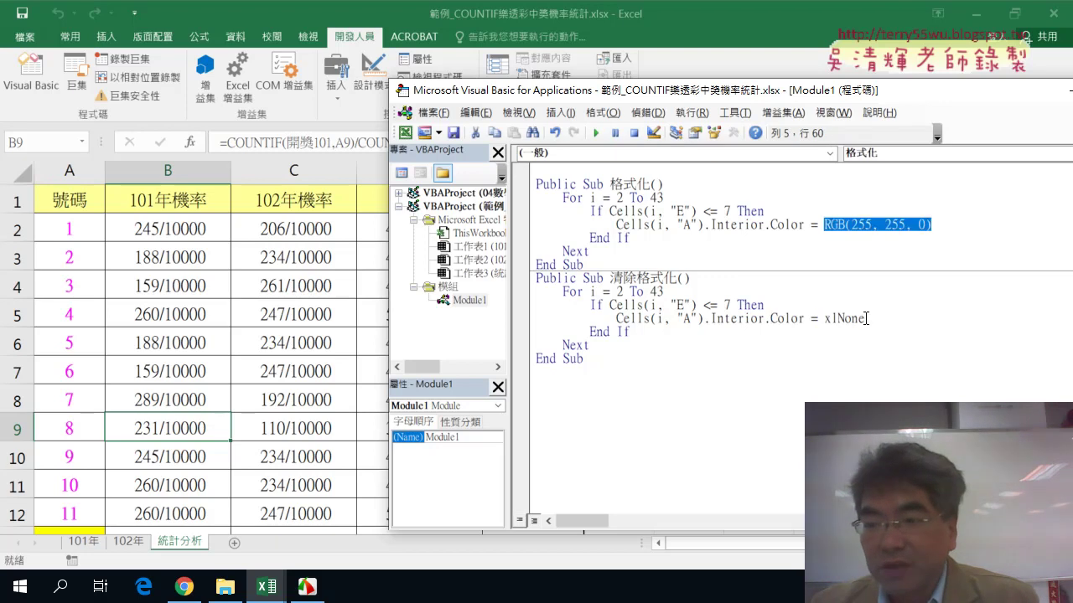
pyautogui.moveTo(866, 318); pyautogui.dragTo(824, 318)
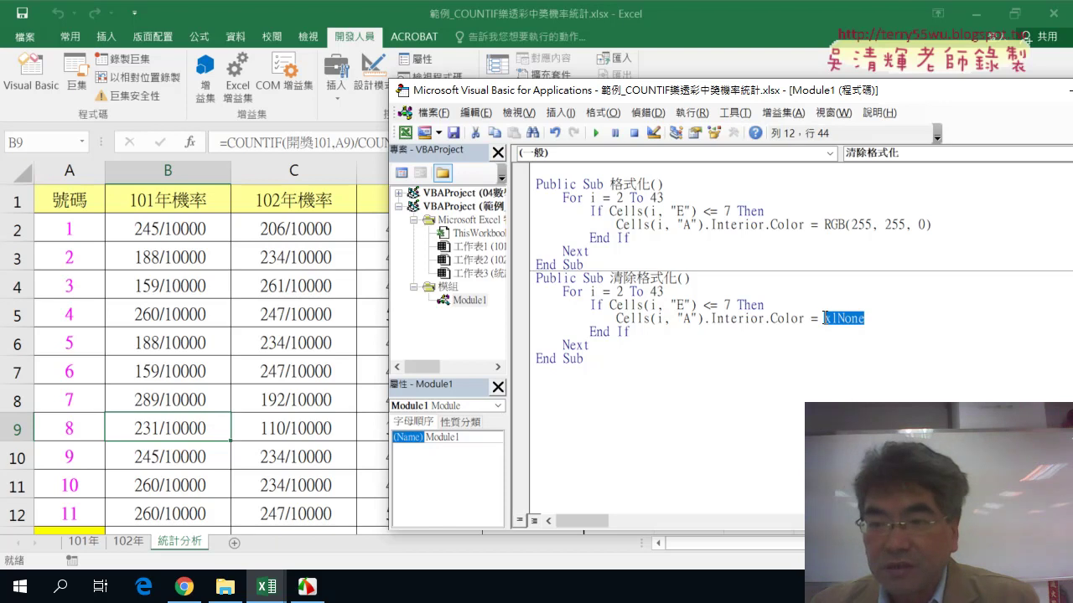
# - Run 清除格式化 and confirm column A on 統計分析, including A13, has no yellow fill
pyautogui.click(596, 134)
pyautogui.click(111, 403)
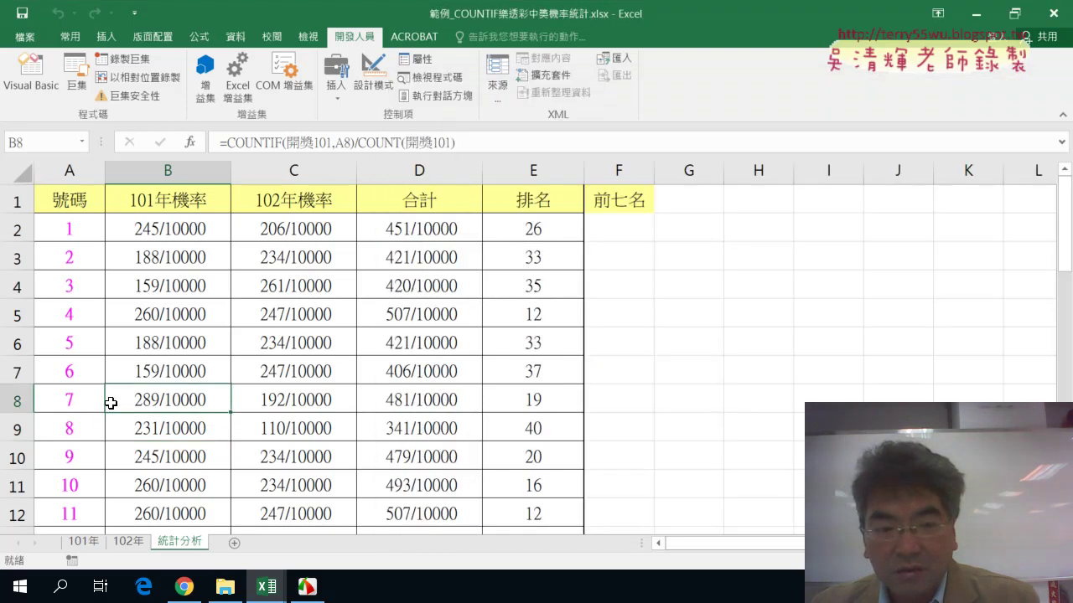
pyautogui.scroll(-2, 111, 403)
pyautogui.click(79, 372)
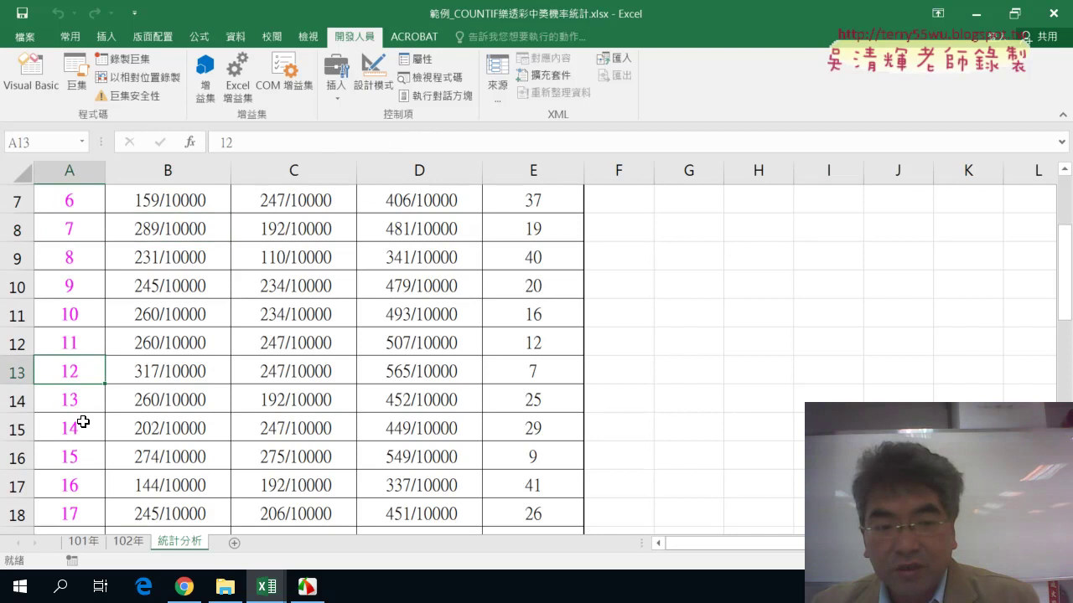
pyautogui.scroll(-2, 83, 422)
pyautogui.scroll(-1, 83, 421)
pyautogui.scroll(-4, 83, 422)
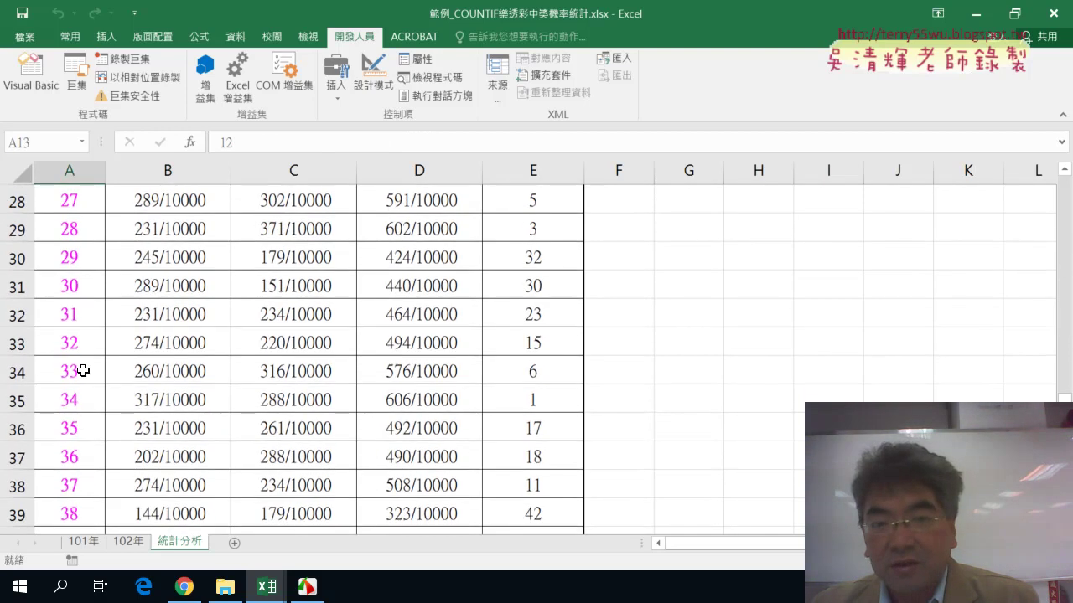